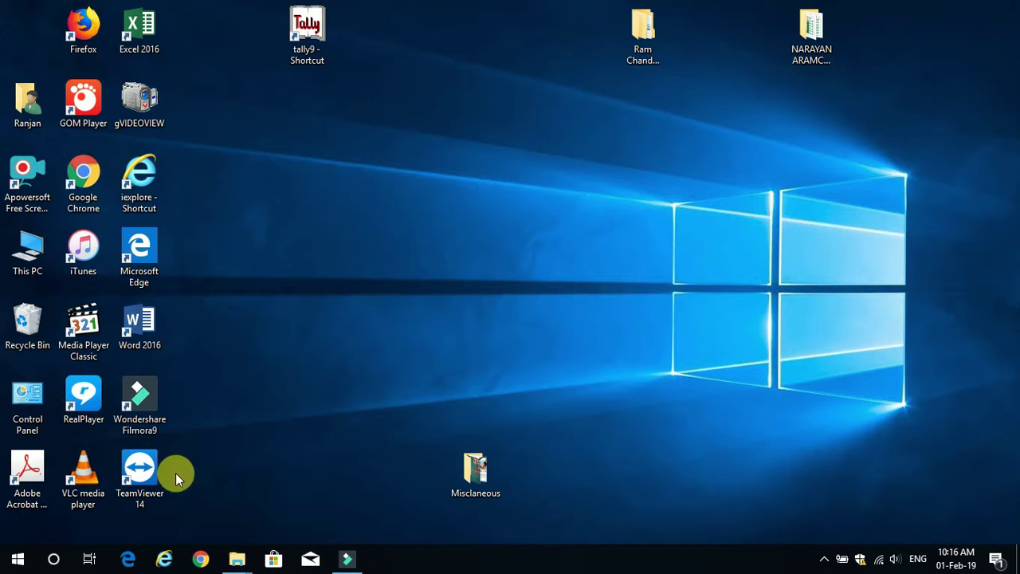
Open the NARAYAN ARAMCO JOB folder and launch the Aramcojob workbook in Excel
{"action": "double_click", "coordinate": [790, 51]}
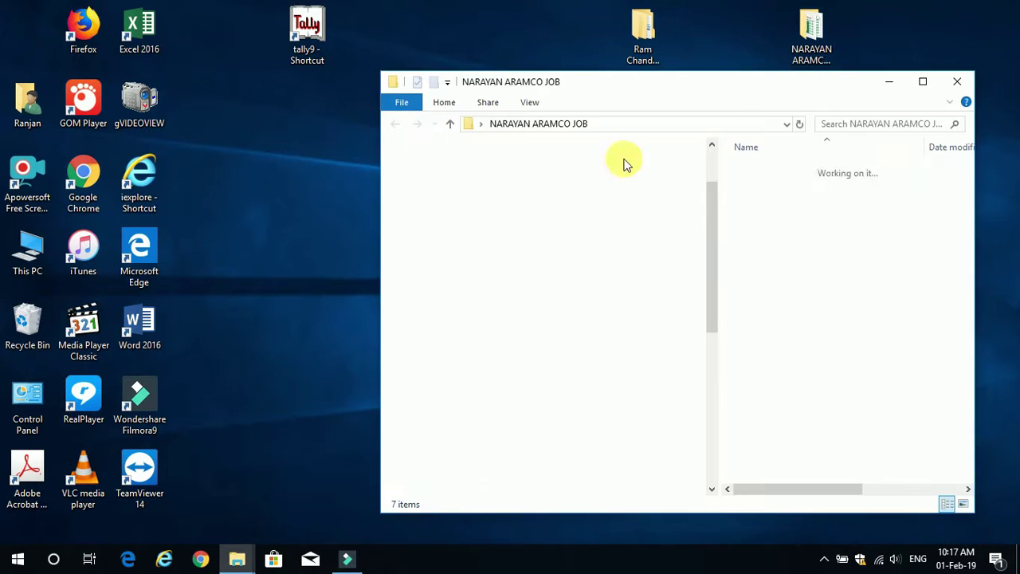
{"action": "left_click", "coordinate": [772, 233]}
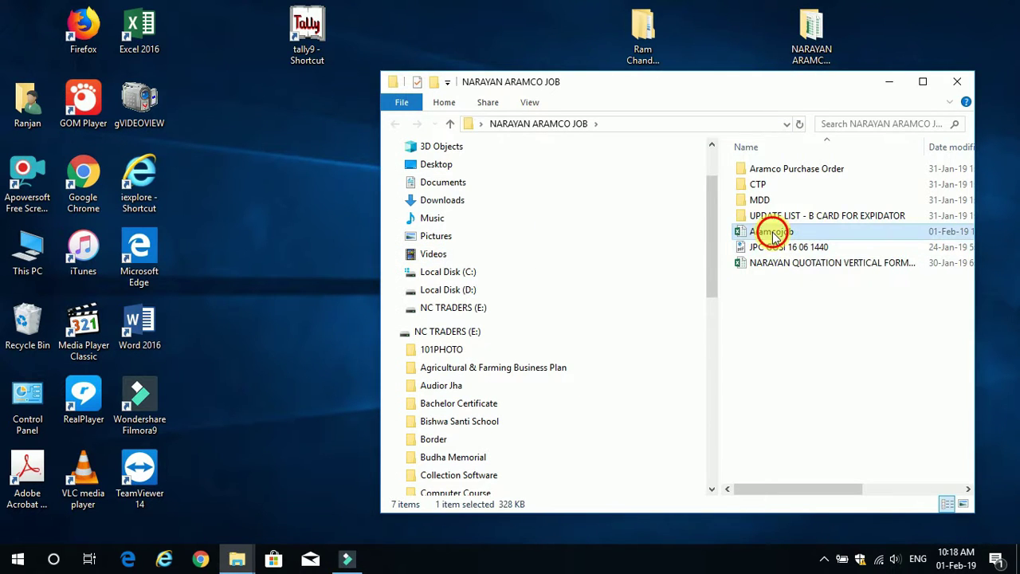
{"action": "double_click", "coordinate": [737, 233]}
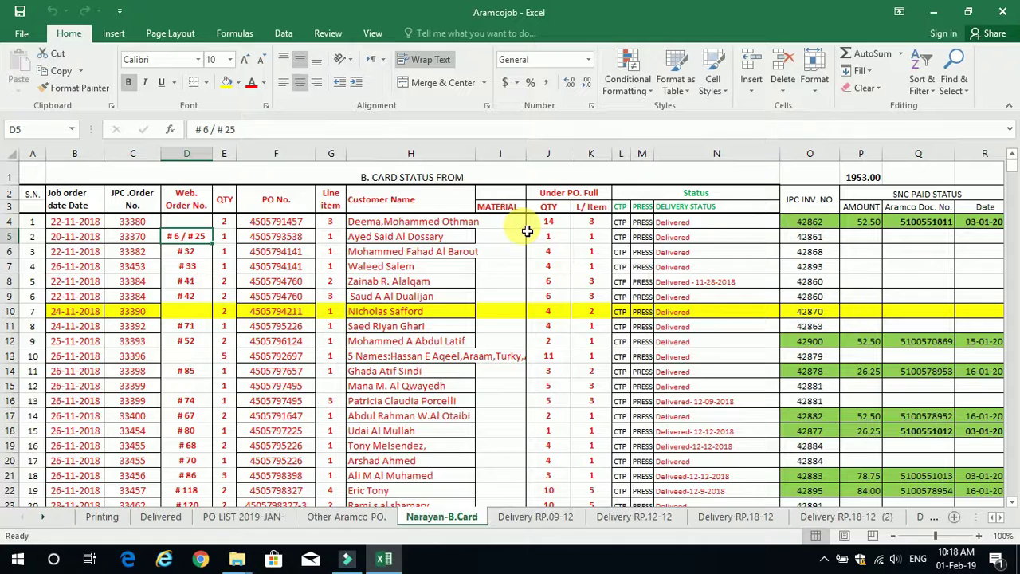
Scroll down to the last record in row 477 and check how far that row extends
{"action": "scroll", "coordinate": [691, 334], "scroll_direction": "down", "scroll_amount": 3}
{"action": "scroll", "coordinate": [680, 327], "scroll_direction": "up", "scroll_amount": 3}
{"action": "scroll", "coordinate": [680, 327], "scroll_direction": "down", "scroll_amount": 4}
{"action": "scroll", "coordinate": [674, 315], "scroll_direction": "up", "scroll_amount": 4}
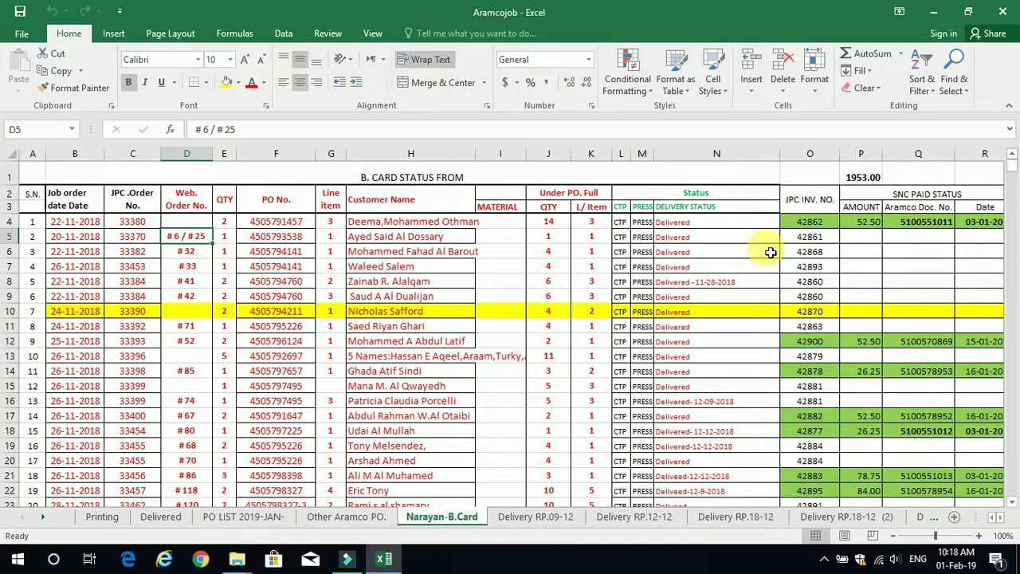
{"action": "scroll", "coordinate": [762, 282], "scroll_direction": "down", "scroll_amount": 2}
{"action": "scroll", "coordinate": [761, 282], "scroll_direction": "down", "scroll_amount": 3}
{"action": "scroll", "coordinate": [761, 282], "scroll_direction": "down", "scroll_amount": 2}
{"action": "scroll", "coordinate": [762, 283], "scroll_direction": "down", "scroll_amount": 5}
{"action": "scroll", "coordinate": [761, 283], "scroll_direction": "down", "scroll_amount": 4}
{"action": "scroll", "coordinate": [762, 283], "scroll_direction": "down", "scroll_amount": 5}
{"action": "scroll", "coordinate": [761, 283], "scroll_direction": "down", "scroll_amount": 9}
{"action": "scroll", "coordinate": [761, 283], "scroll_direction": "down", "scroll_amount": 5}
{"action": "scroll", "coordinate": [761, 283], "scroll_direction": "down", "scroll_amount": 5}
{"action": "scroll", "coordinate": [762, 283], "scroll_direction": "down", "scroll_amount": 6}
{"action": "scroll", "coordinate": [762, 283], "scroll_direction": "down", "scroll_amount": 5}
{"action": "scroll", "coordinate": [761, 283], "scroll_direction": "down", "scroll_amount": 5}
{"action": "scroll", "coordinate": [761, 283], "scroll_direction": "down", "scroll_amount": 5}
{"action": "scroll", "coordinate": [761, 283], "scroll_direction": "down", "scroll_amount": 6}
{"action": "scroll", "coordinate": [761, 283], "scroll_direction": "down", "scroll_amount": 6}
{"action": "scroll", "coordinate": [762, 283], "scroll_direction": "down", "scroll_amount": 5}
{"action": "scroll", "coordinate": [762, 285], "scroll_direction": "down", "scroll_amount": 6}
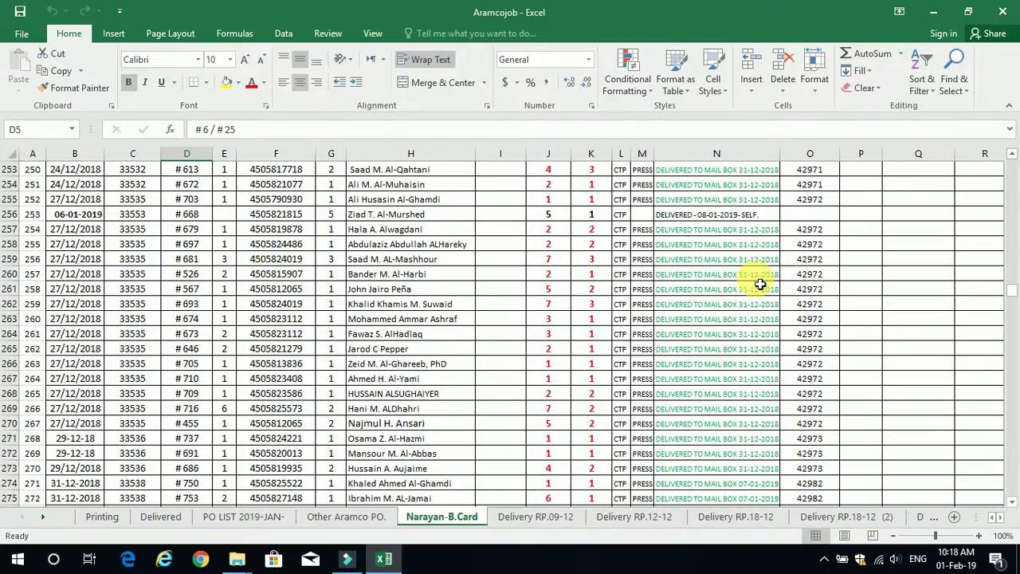
{"action": "scroll", "coordinate": [761, 284], "scroll_direction": "down", "scroll_amount": 7}
{"action": "scroll", "coordinate": [760, 285], "scroll_direction": "down", "scroll_amount": 6}
{"action": "scroll", "coordinate": [760, 285], "scroll_direction": "down", "scroll_amount": 6}
{"action": "scroll", "coordinate": [760, 282], "scroll_direction": "down", "scroll_amount": 5}
{"action": "scroll", "coordinate": [760, 282], "scroll_direction": "down", "scroll_amount": 8}
{"action": "scroll", "coordinate": [759, 281], "scroll_direction": "down", "scroll_amount": 4}
{"action": "scroll", "coordinate": [759, 281], "scroll_direction": "down", "scroll_amount": 6}
{"action": "scroll", "coordinate": [760, 281], "scroll_direction": "down", "scroll_amount": 7}
{"action": "scroll", "coordinate": [760, 282], "scroll_direction": "down", "scroll_amount": 5}
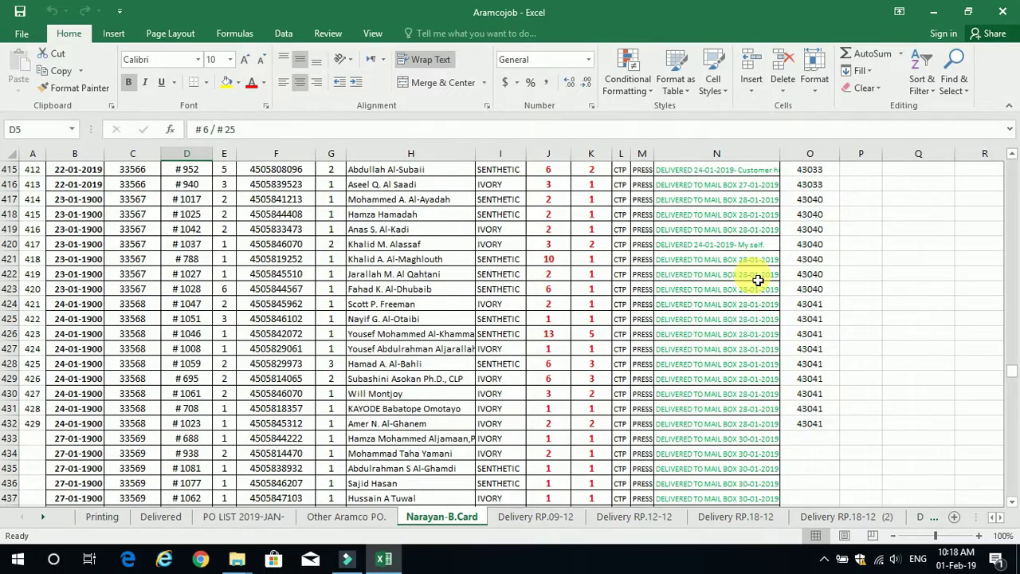
{"action": "scroll", "coordinate": [758, 280], "scroll_direction": "down", "scroll_amount": 3}
{"action": "scroll", "coordinate": [759, 283], "scroll_direction": "down", "scroll_amount": 1}
{"action": "scroll", "coordinate": [759, 283], "scroll_direction": "down", "scroll_amount": 5}
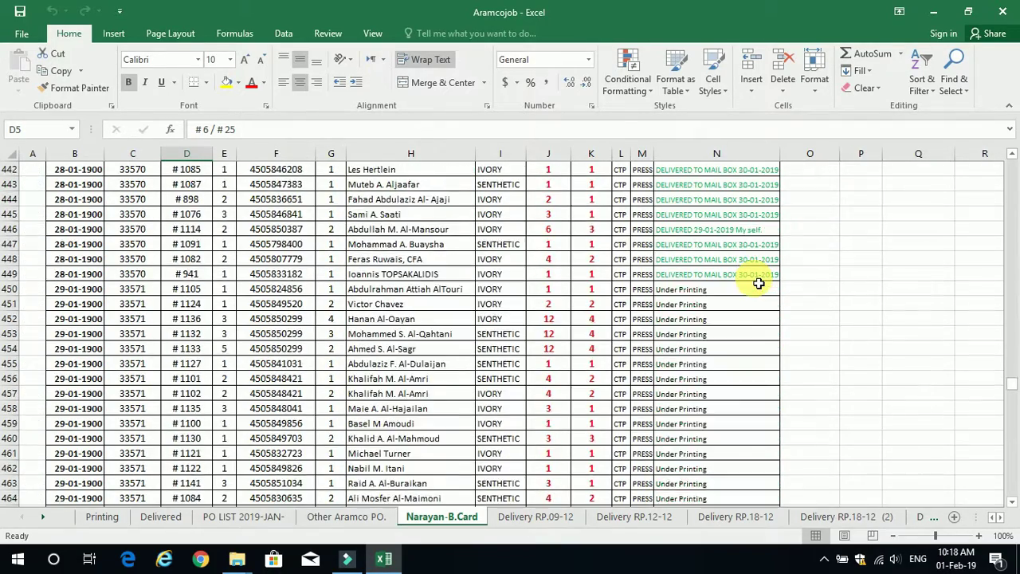
{"action": "scroll", "coordinate": [759, 283], "scroll_direction": "down", "scroll_amount": 5}
{"action": "scroll", "coordinate": [759, 283], "scroll_direction": "down", "scroll_amount": 1}
{"action": "scroll", "coordinate": [759, 283], "scroll_direction": "down", "scroll_amount": 1}
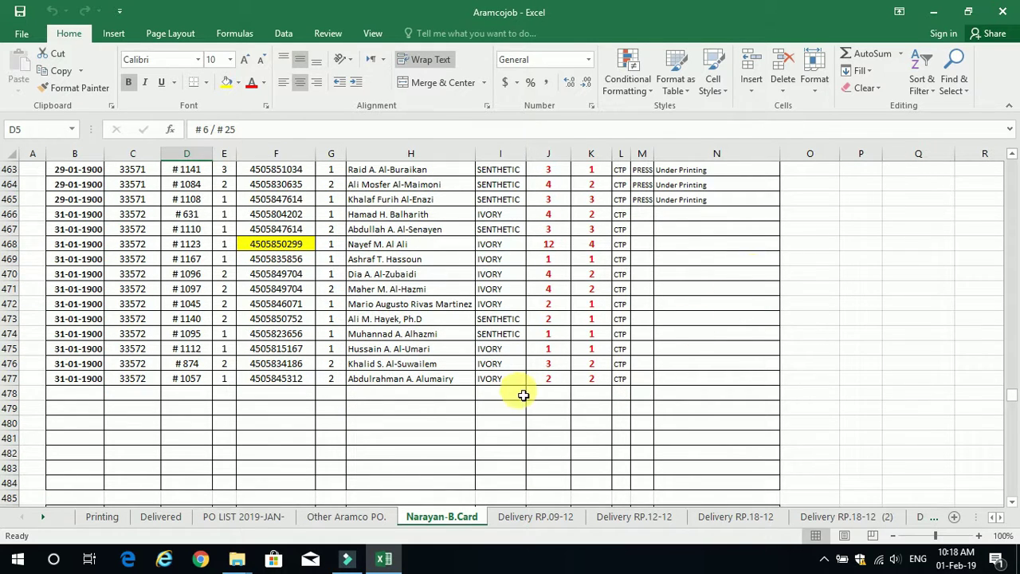
{"action": "left_click", "coordinate": [593, 381]}
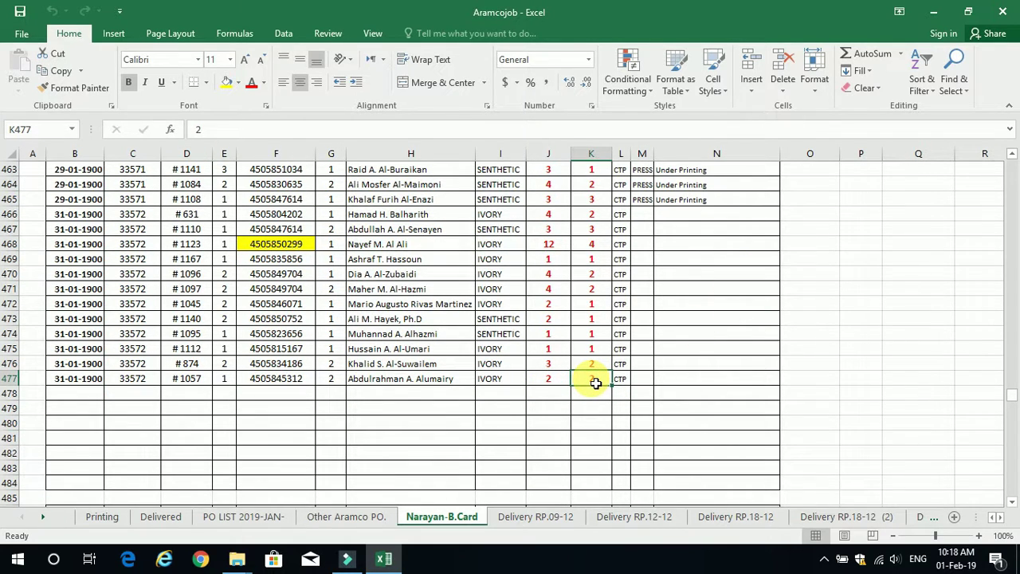
{"action": "key", "text": "Left"}
{"action": "key", "text": "Left"}
{"action": "key", "text": "Left"}
{"action": "key", "text": "Left"}
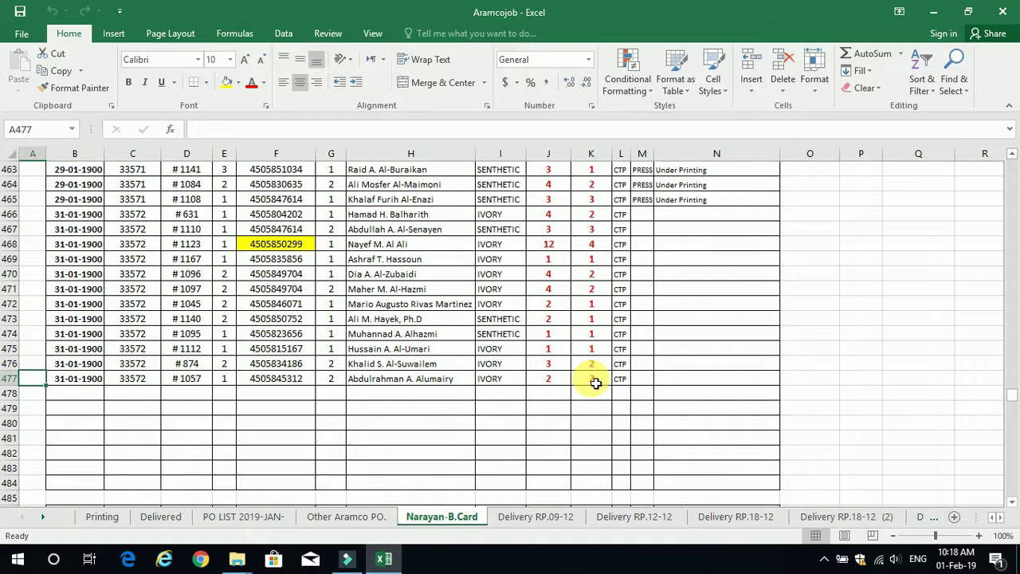
{"action": "key", "text": "Right"}
{"action": "key", "text": "Right"}
{"action": "key", "text": "Right"}
{"action": "key", "text": "Right"}
{"action": "key", "text": "Right"}
{"action": "key", "text": "Right"}
{"action": "key", "text": "Right"}
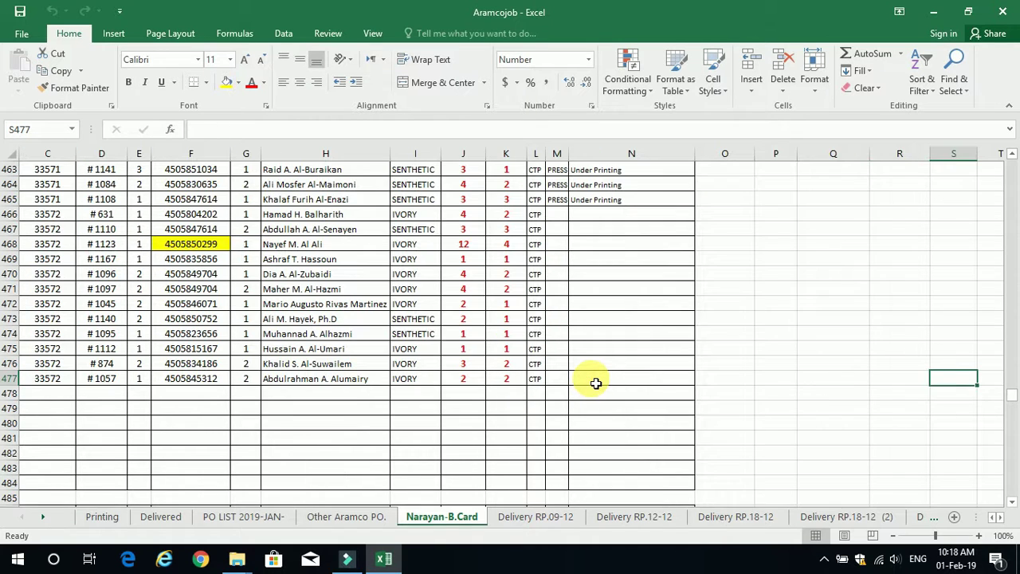
{"action": "key", "text": "Left"}
{"action": "key", "text": "Left"}
{"action": "key", "text": "Left"}
{"action": "key", "text": "Left"}
{"action": "key", "text": "Left"}
{"action": "key", "text": "Left"}
{"action": "key", "text": "Left"}
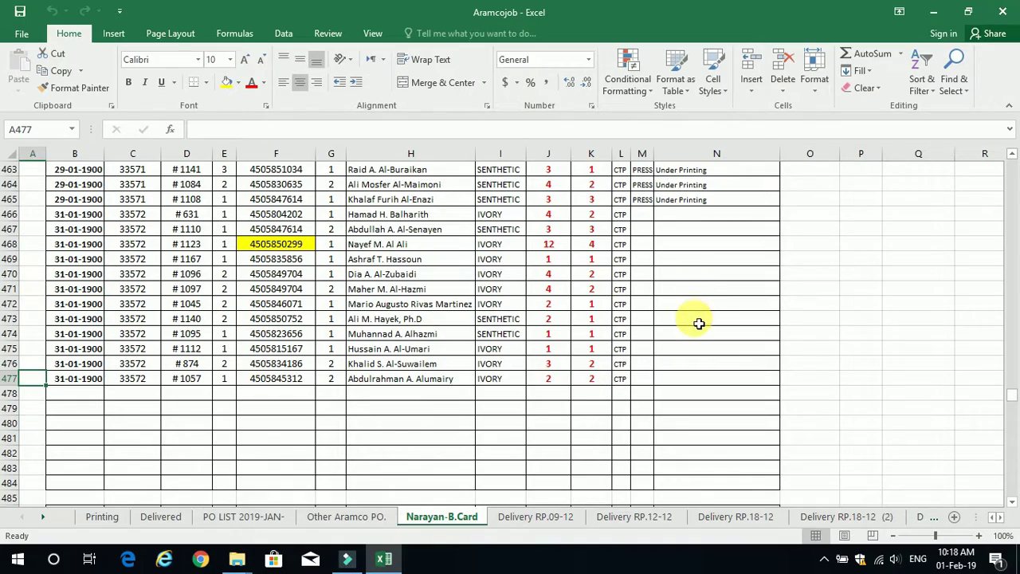
Scroll back up to the top of the Narayan-B.Card sheet
{"action": "scroll", "coordinate": [699, 322], "scroll_direction": "up", "scroll_amount": 8}
{"action": "scroll", "coordinate": [698, 322], "scroll_direction": "up", "scroll_amount": 13}
{"action": "scroll", "coordinate": [698, 323], "scroll_direction": "up", "scroll_amount": 7}
{"action": "scroll", "coordinate": [695, 325], "scroll_direction": "up", "scroll_amount": 9}
{"action": "scroll", "coordinate": [694, 324], "scroll_direction": "up", "scroll_amount": 11}
{"action": "scroll", "coordinate": [692, 326], "scroll_direction": "up", "scroll_amount": 11}
{"action": "scroll", "coordinate": [690, 327], "scroll_direction": "up", "scroll_amount": 12}
{"action": "scroll", "coordinate": [688, 328], "scroll_direction": "up", "scroll_amount": 11}
{"action": "scroll", "coordinate": [688, 329], "scroll_direction": "up", "scroll_amount": 6}
{"action": "scroll", "coordinate": [686, 327], "scroll_direction": "up", "scroll_amount": 12}
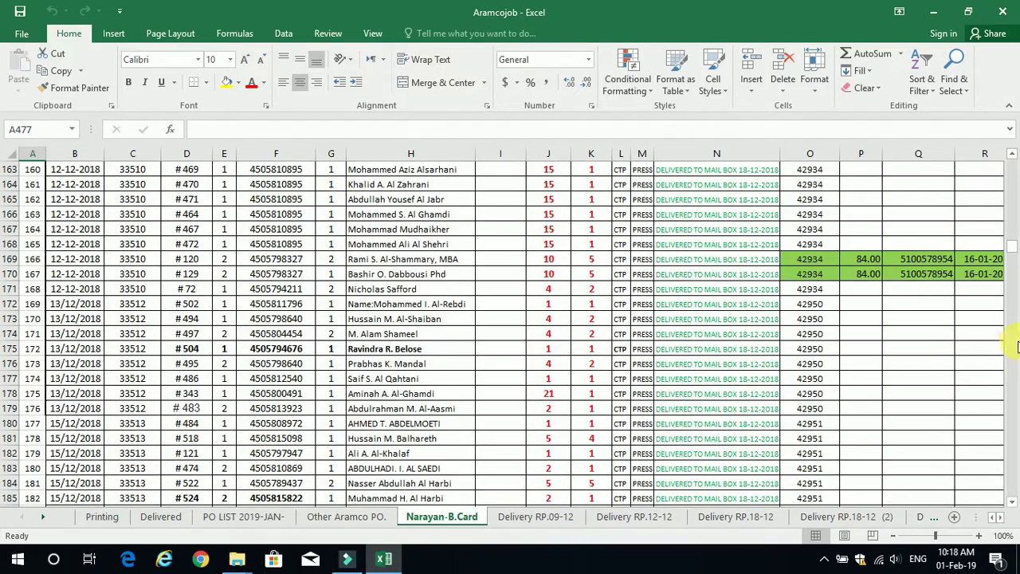
{"action": "left_click_drag", "start_coordinate": [1011, 251], "coordinate": [1014, 159]}
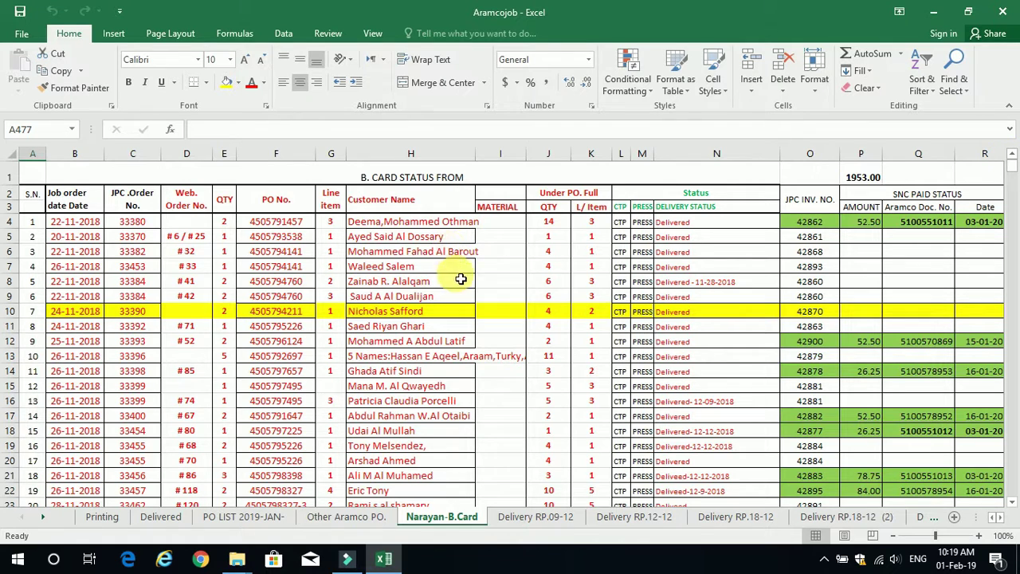
Freeze the sheet's top rows through row 11 with View > Freeze Panes
{"action": "left_click", "coordinate": [494, 266]}
{"action": "left_click_drag", "start_coordinate": [10, 176], "coordinate": [17, 296]}
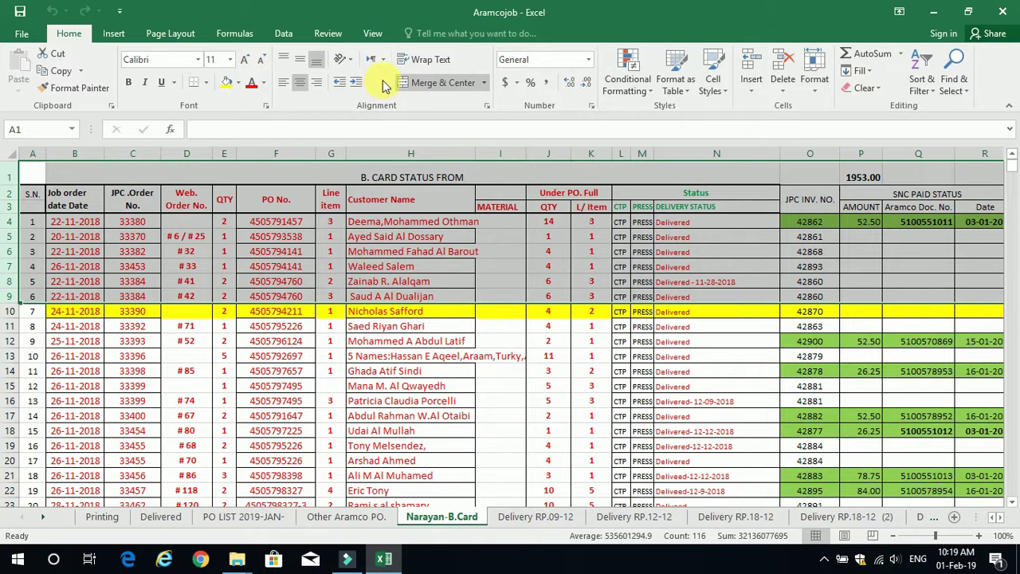
{"action": "left_click", "coordinate": [370, 32]}
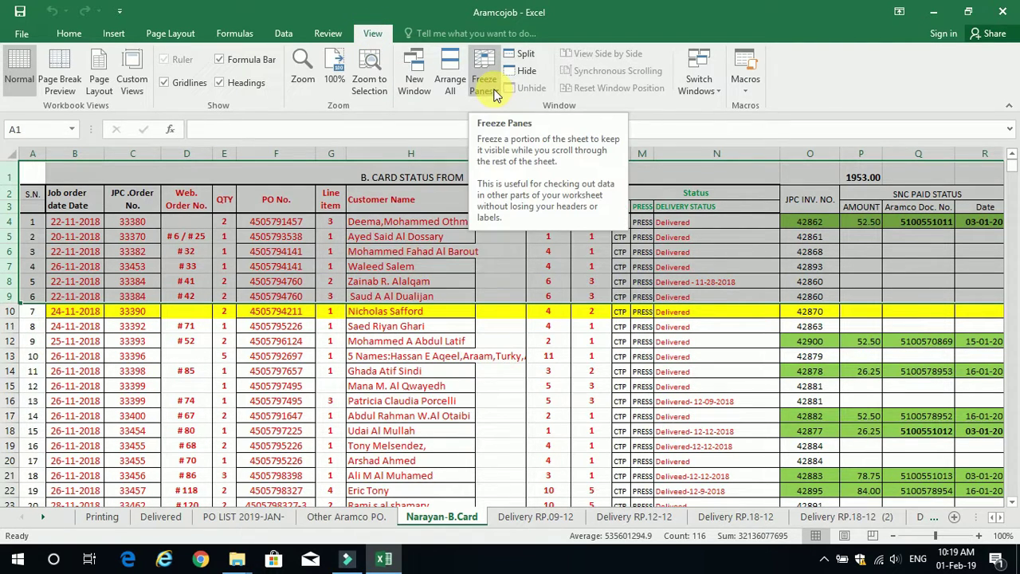
{"action": "left_click", "coordinate": [496, 94]}
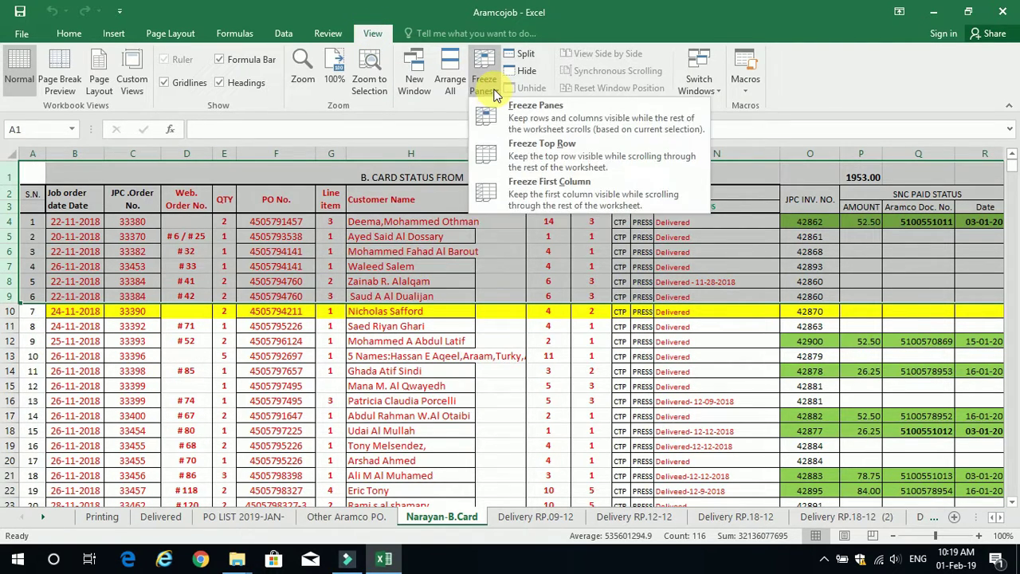
{"action": "left_click", "coordinate": [536, 120]}
{"action": "left_click", "coordinate": [498, 266]}
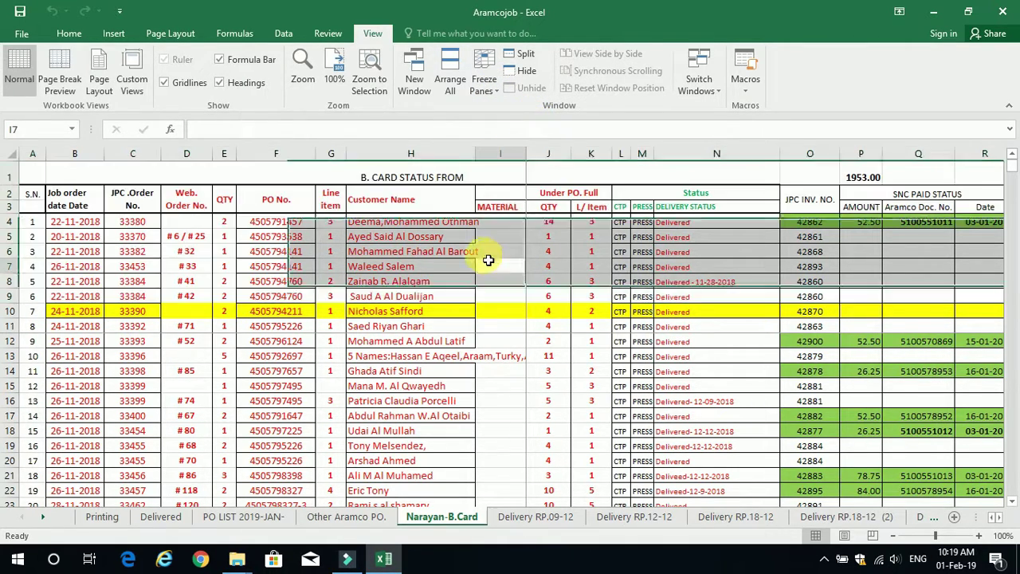
{"action": "scroll", "coordinate": [566, 335], "scroll_direction": "down", "scroll_amount": 3}
{"action": "scroll", "coordinate": [565, 333], "scroll_direction": "down", "scroll_amount": 3}
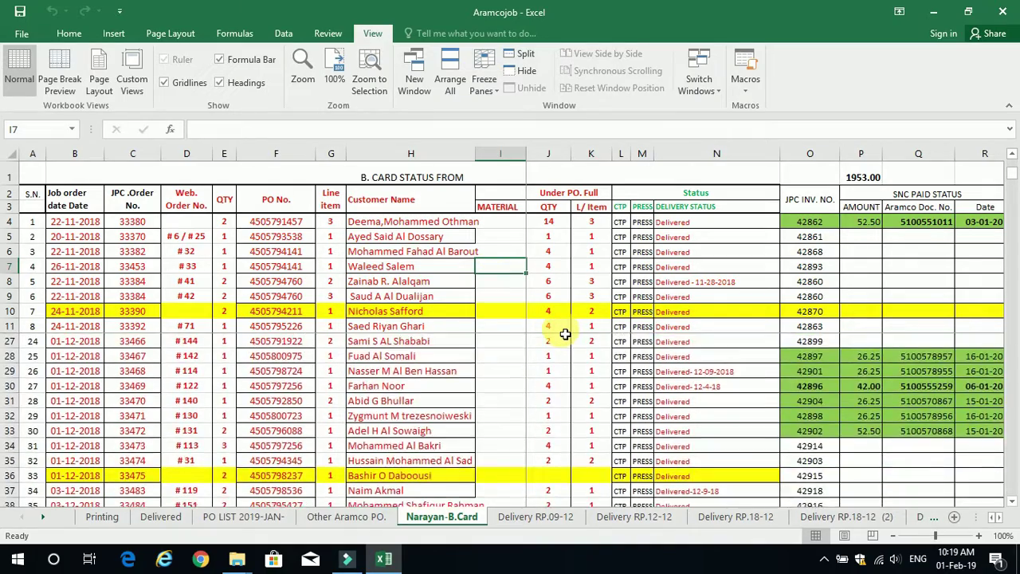
{"action": "scroll", "coordinate": [564, 333], "scroll_direction": "down", "scroll_amount": 2}
{"action": "scroll", "coordinate": [563, 333], "scroll_direction": "down", "scroll_amount": 2}
{"action": "scroll", "coordinate": [563, 334], "scroll_direction": "down", "scroll_amount": 19}
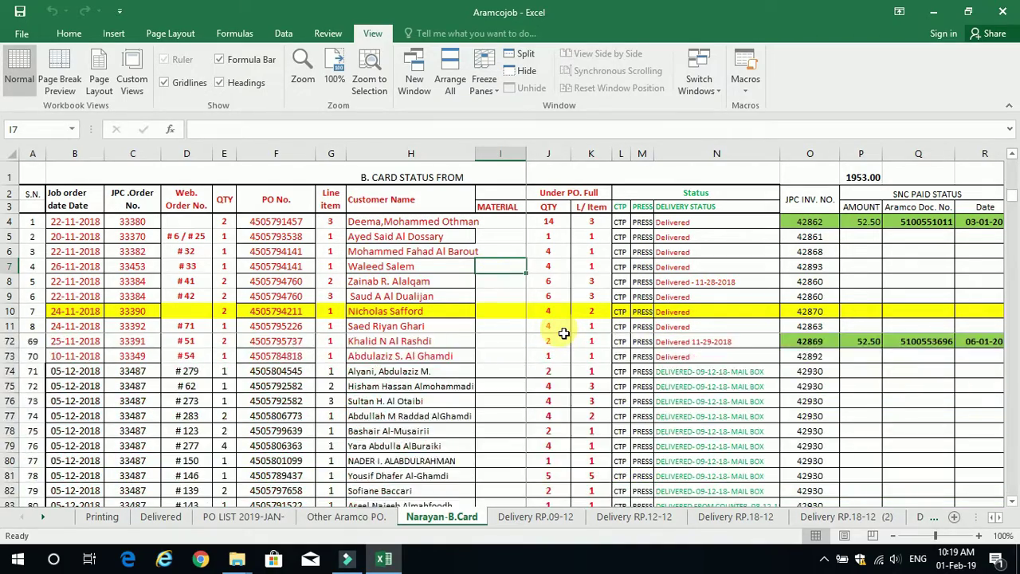
{"action": "scroll", "coordinate": [564, 333], "scroll_direction": "down", "scroll_amount": 4}
{"action": "scroll", "coordinate": [564, 333], "scroll_direction": "down", "scroll_amount": 4}
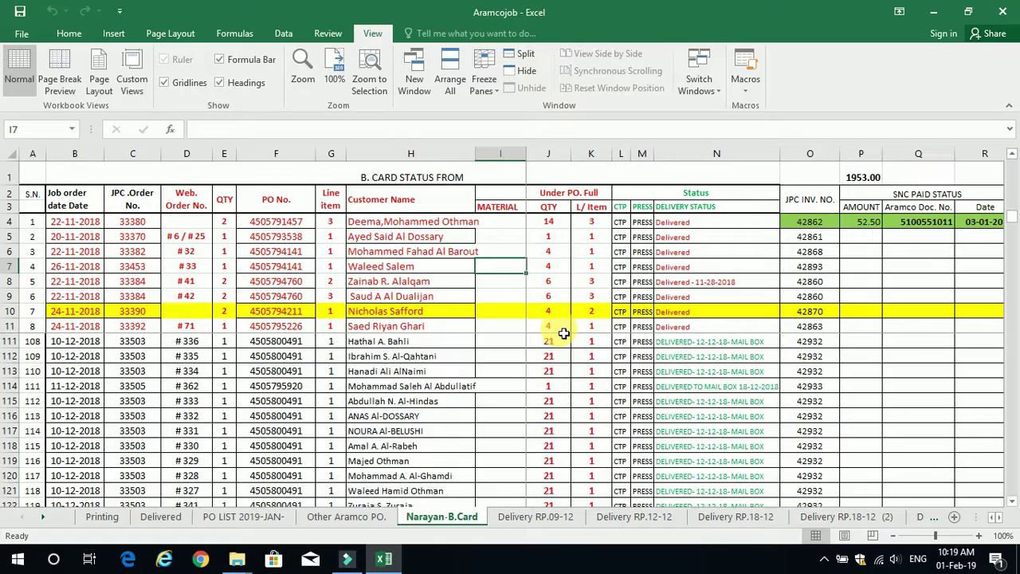
{"action": "scroll", "coordinate": [564, 334], "scroll_direction": "down", "scroll_amount": 9}
{"action": "scroll", "coordinate": [563, 333], "scroll_direction": "down", "scroll_amount": 3}
{"action": "scroll", "coordinate": [563, 334], "scroll_direction": "down", "scroll_amount": 8}
{"action": "scroll", "coordinate": [563, 334], "scroll_direction": "down", "scroll_amount": 13}
{"action": "scroll", "coordinate": [564, 333], "scroll_direction": "down", "scroll_amount": 3}
{"action": "scroll", "coordinate": [564, 333], "scroll_direction": "down", "scroll_amount": 2}
{"action": "scroll", "coordinate": [562, 318], "scroll_direction": "down", "scroll_amount": 2}
{"action": "scroll", "coordinate": [556, 291], "scroll_direction": "down", "scroll_amount": 3}
{"action": "scroll", "coordinate": [556, 292], "scroll_direction": "down", "scroll_amount": 5}
{"action": "scroll", "coordinate": [558, 316], "scroll_direction": "down", "scroll_amount": 5}
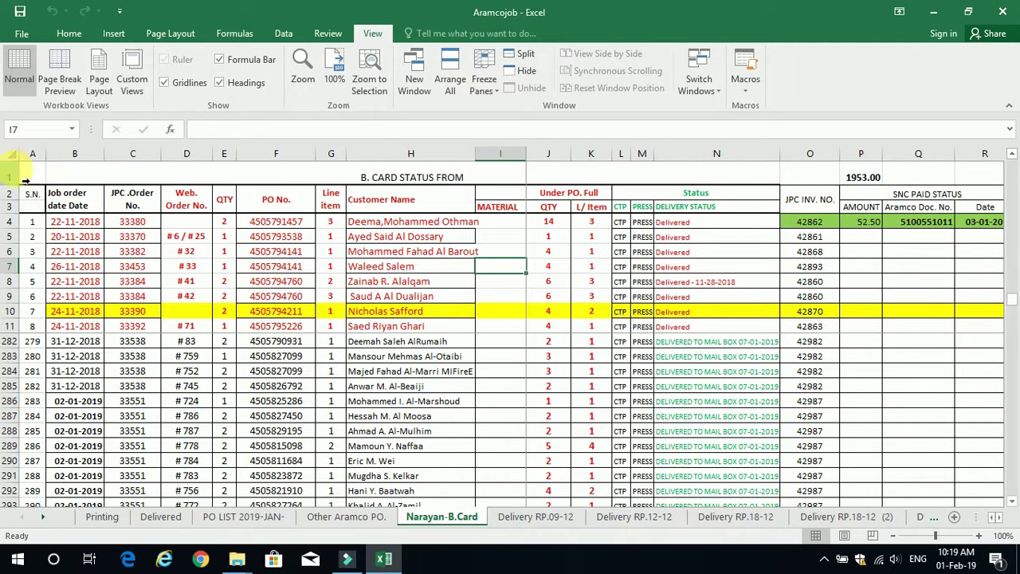
{"action": "scroll", "coordinate": [642, 378], "scroll_direction": "up", "scroll_amount": 2}
{"action": "scroll", "coordinate": [636, 356], "scroll_direction": "up", "scroll_amount": 2}
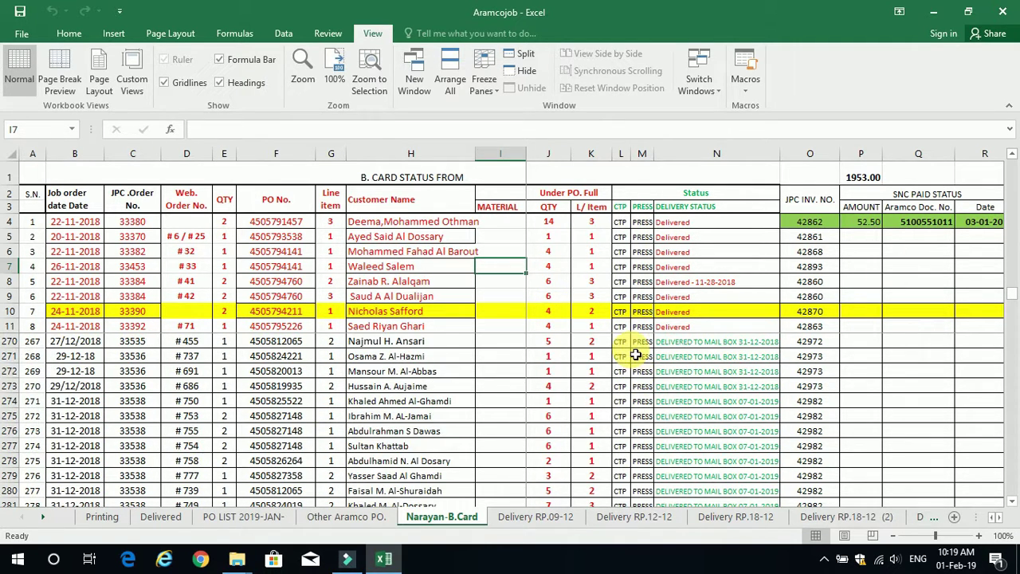
{"action": "scroll", "coordinate": [637, 355], "scroll_direction": "up", "scroll_amount": 3}
{"action": "scroll", "coordinate": [620, 403], "scroll_direction": "up", "scroll_amount": 8}
{"action": "scroll", "coordinate": [597, 365], "scroll_direction": "up", "scroll_amount": 12}
{"action": "scroll", "coordinate": [588, 376], "scroll_direction": "up", "scroll_amount": 3}
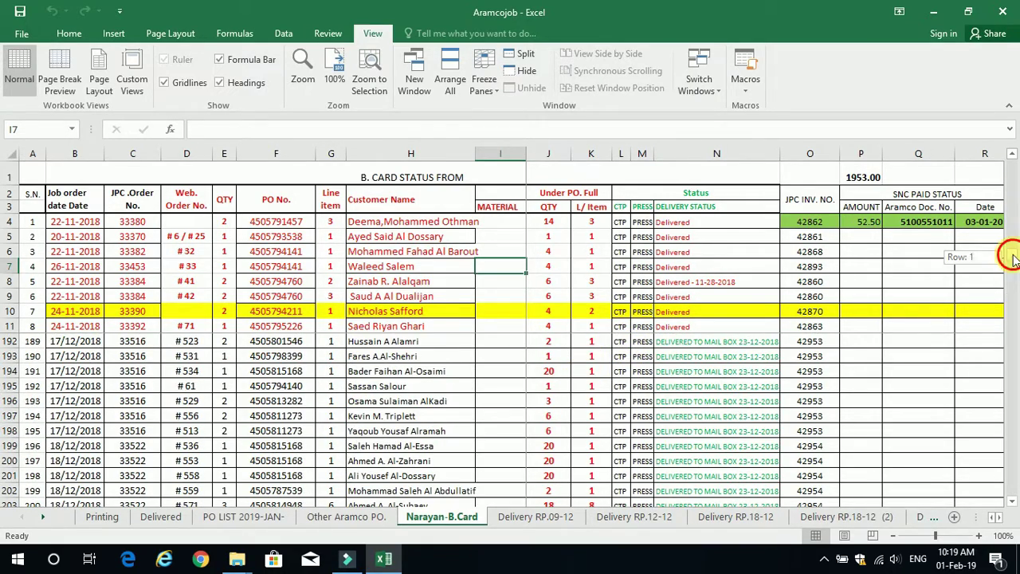
{"action": "left_click_drag", "start_coordinate": [1015, 265], "coordinate": [1013, 163]}
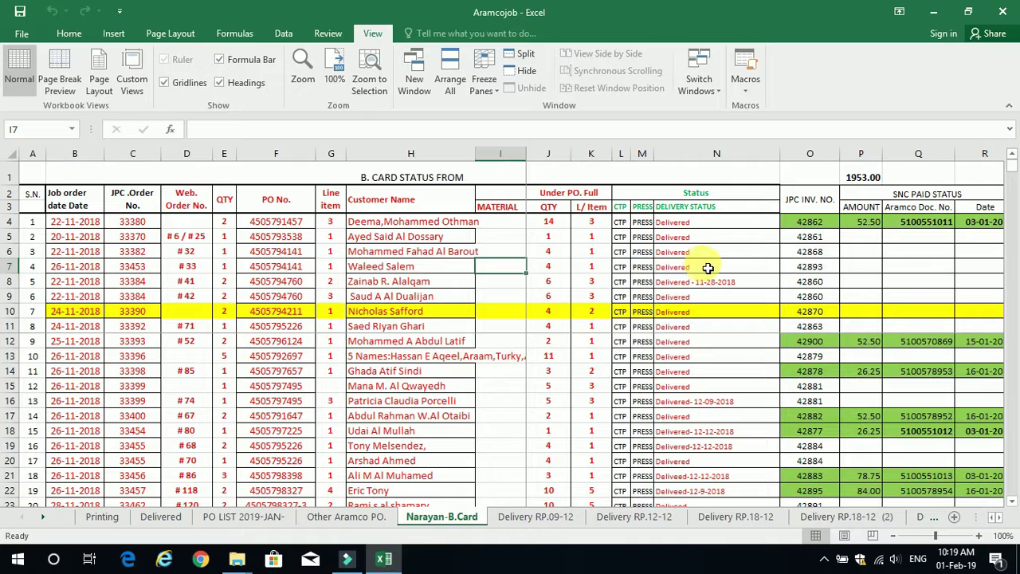
{"action": "left_click", "coordinate": [720, 267]}
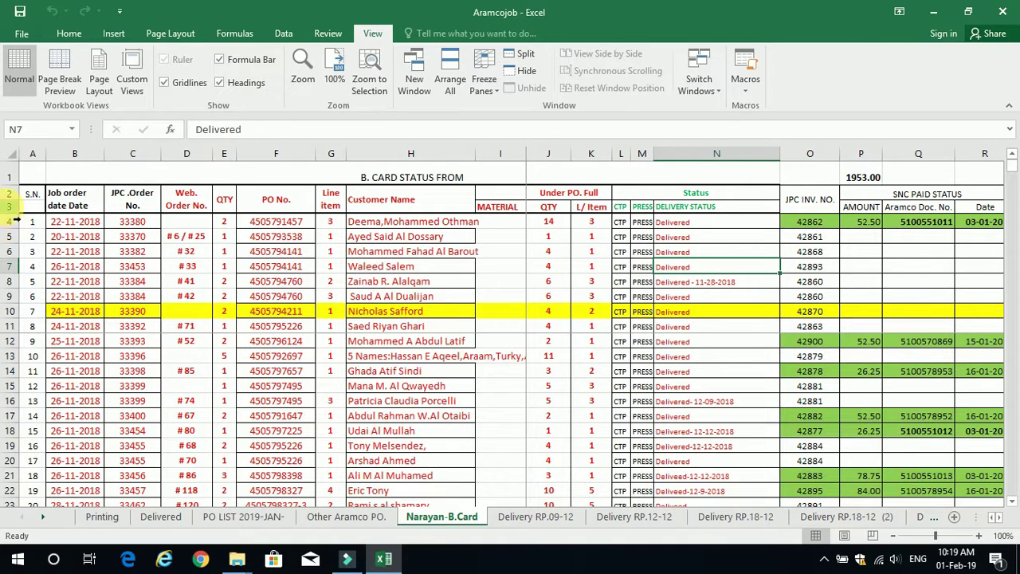
Unfreeze the existing panes on the Narayan-B.Card sheet
{"action": "left_click", "coordinate": [484, 80]}
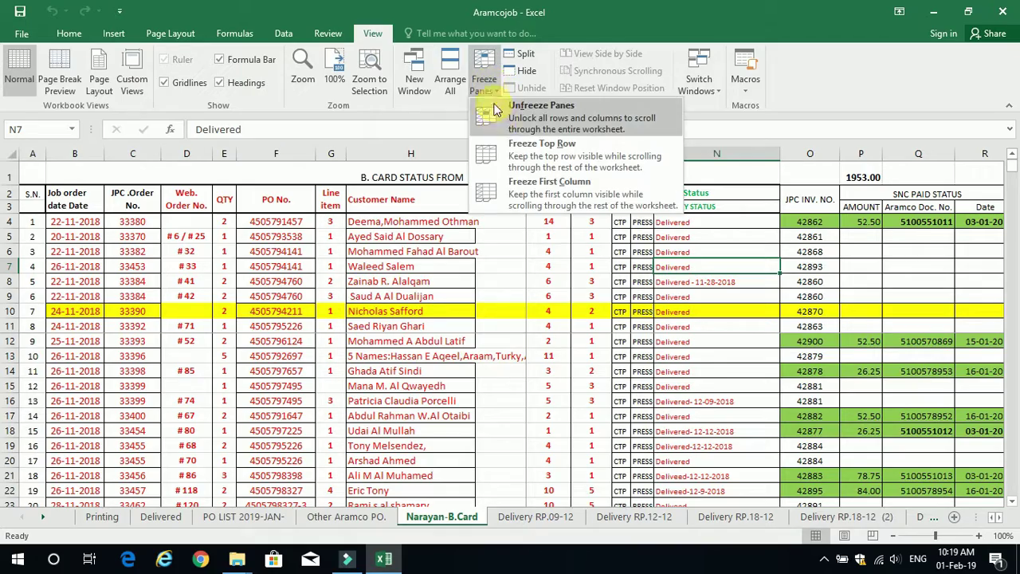
{"action": "left_click", "coordinate": [496, 110]}
{"action": "scroll", "coordinate": [535, 301], "scroll_direction": "down", "scroll_amount": 5}
{"action": "scroll", "coordinate": [534, 301], "scroll_direction": "up", "scroll_amount": 5}
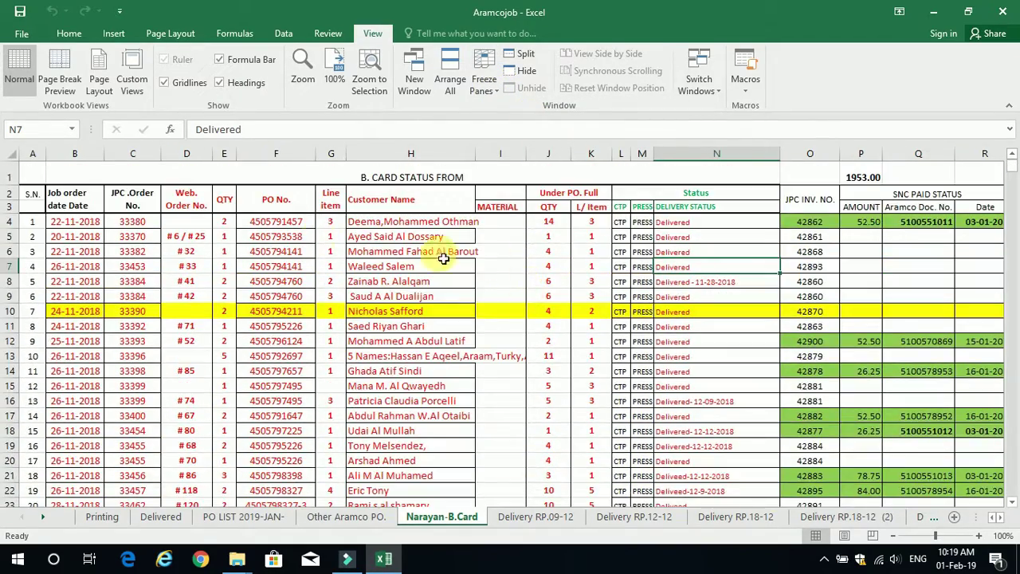
Select rows 1–4 and freeze panes so only the title and header rows stay fixed
{"action": "left_click_drag", "start_coordinate": [11, 177], "coordinate": [14, 209]}
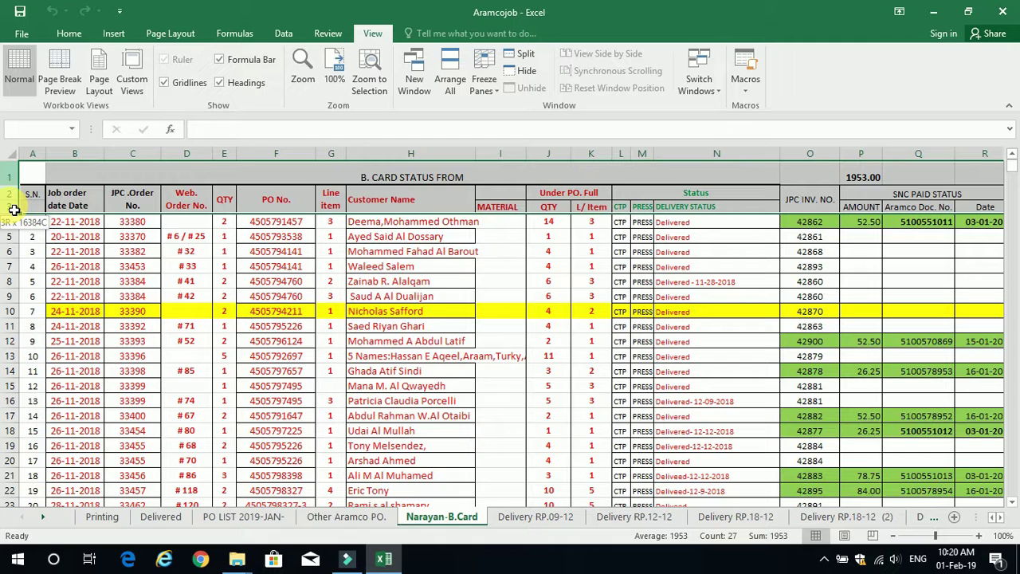
{"action": "left_click_drag", "start_coordinate": [13, 217], "coordinate": [13, 222]}
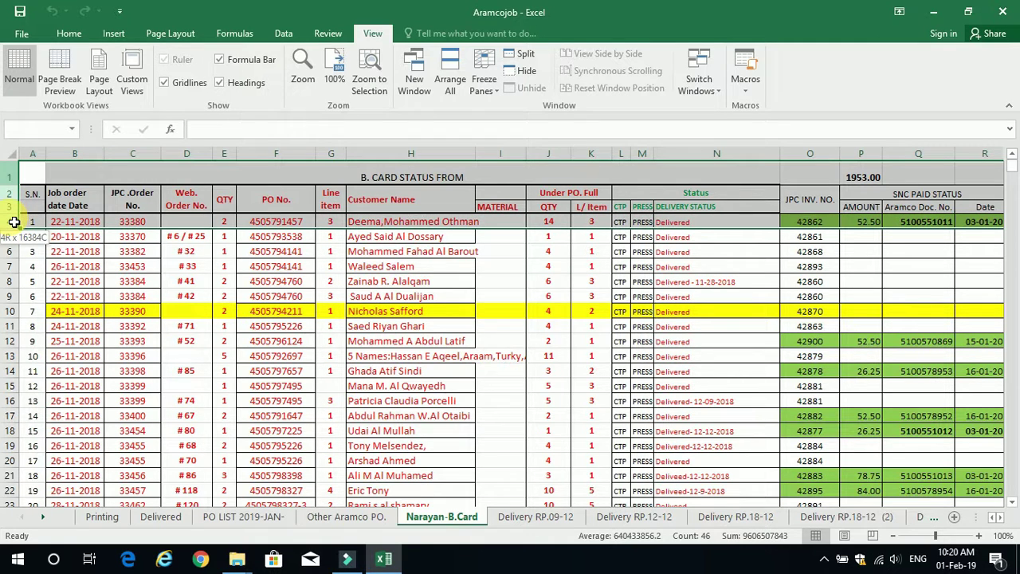
{"action": "left_click", "coordinate": [484, 80]}
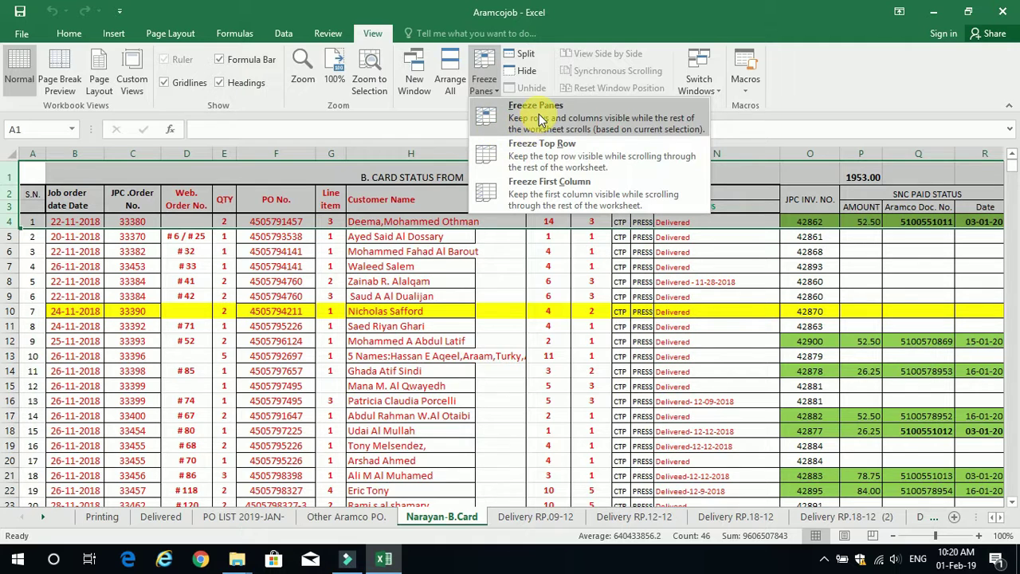
{"action": "left_click", "coordinate": [539, 114]}
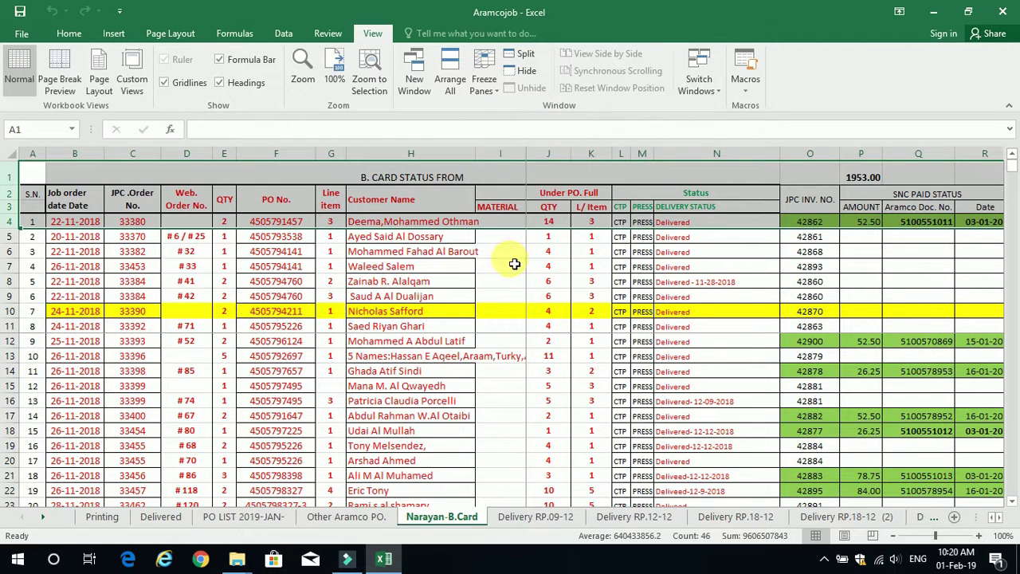
Apply the freeze and scroll down the records to confirm the heading rows stay fixed
{"action": "left_click", "coordinate": [515, 270]}
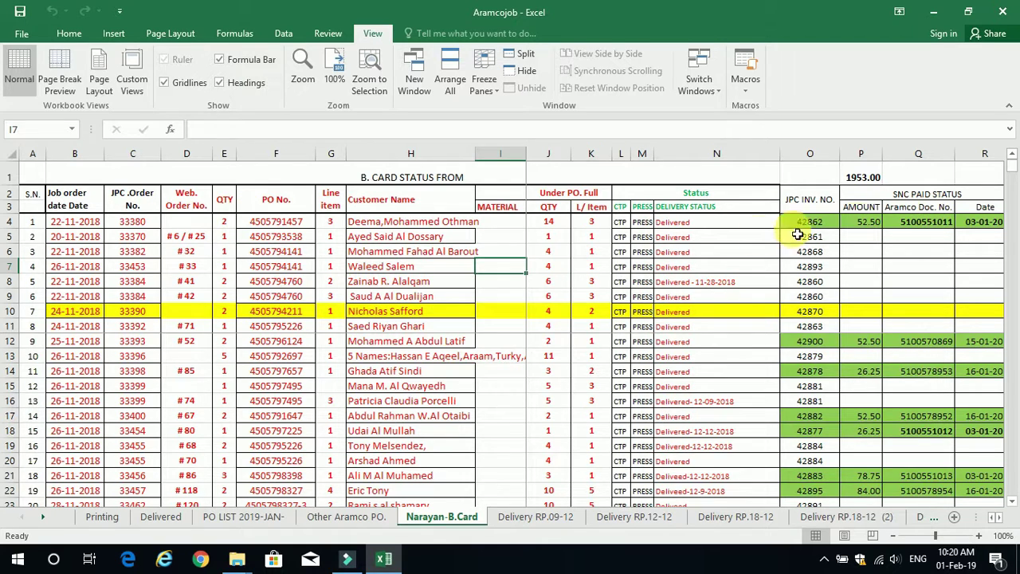
{"action": "scroll", "coordinate": [687, 244], "scroll_direction": "down", "scroll_amount": 2}
{"action": "scroll", "coordinate": [686, 244], "scroll_direction": "down", "scroll_amount": 4}
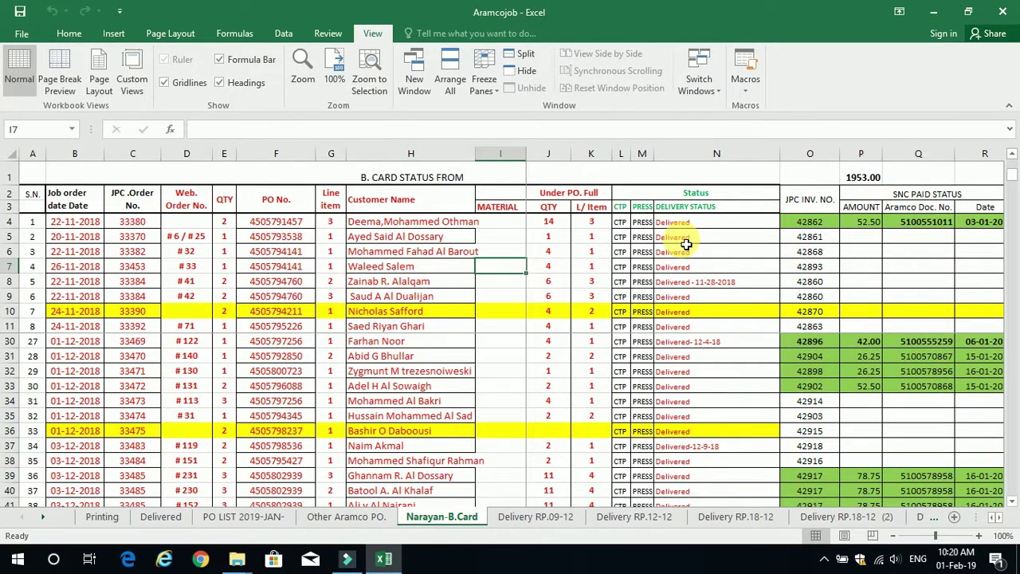
{"action": "scroll", "coordinate": [675, 241], "scroll_direction": "down", "scroll_amount": 9}
{"action": "scroll", "coordinate": [674, 263], "scroll_direction": "down", "scroll_amount": 9}
{"action": "scroll", "coordinate": [663, 273], "scroll_direction": "down", "scroll_amount": 9}
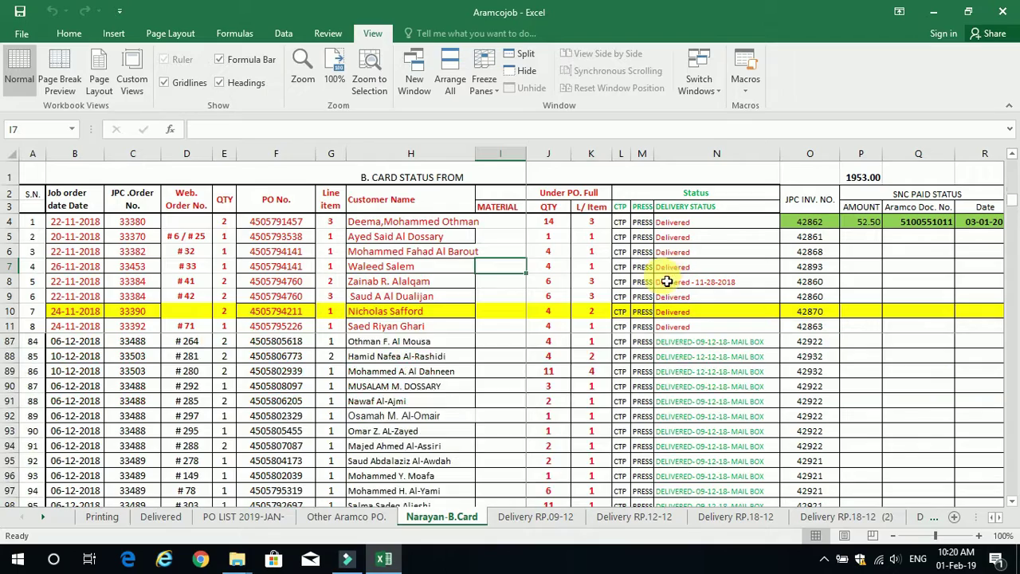
{"action": "scroll", "coordinate": [661, 290], "scroll_direction": "down", "scroll_amount": 9}
{"action": "scroll", "coordinate": [660, 309], "scroll_direction": "down", "scroll_amount": 9}
{"action": "scroll", "coordinate": [670, 342], "scroll_direction": "down", "scroll_amount": 9}
{"action": "scroll", "coordinate": [674, 351], "scroll_direction": "down", "scroll_amount": 9}
{"action": "scroll", "coordinate": [675, 351], "scroll_direction": "down", "scroll_amount": 9}
{"action": "scroll", "coordinate": [674, 352], "scroll_direction": "down", "scroll_amount": 9}
{"action": "scroll", "coordinate": [672, 351], "scroll_direction": "down", "scroll_amount": 9}
{"action": "scroll", "coordinate": [670, 354], "scroll_direction": "down", "scroll_amount": 9}
{"action": "scroll", "coordinate": [669, 358], "scroll_direction": "down", "scroll_amount": 9}
{"action": "scroll", "coordinate": [666, 363], "scroll_direction": "down", "scroll_amount": 9}
{"action": "scroll", "coordinate": [665, 364], "scroll_direction": "down", "scroll_amount": 8}
{"action": "scroll", "coordinate": [665, 364], "scroll_direction": "down", "scroll_amount": 8}
{"action": "scroll", "coordinate": [664, 364], "scroll_direction": "down", "scroll_amount": 9}
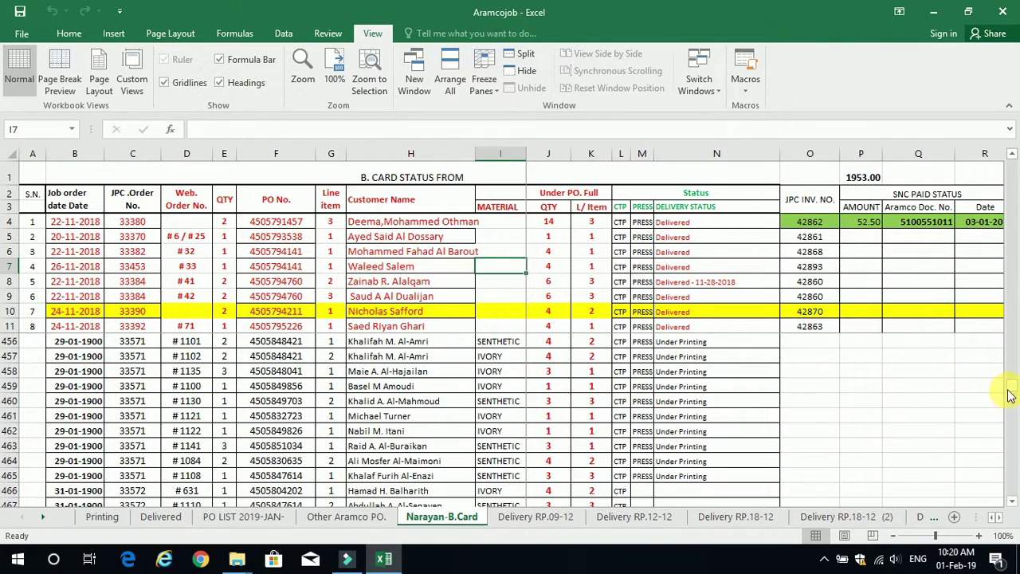
Return to the top and select the customer name in H5 and the PO number in F4
{"action": "mouse_move", "coordinate": [1011, 393]}
{"action": "left_mouse_down"}
{"action": "mouse_move", "coordinate": [1008, 466]}
{"action": "mouse_move", "coordinate": [1010, 159]}
{"action": "left_mouse_up"}
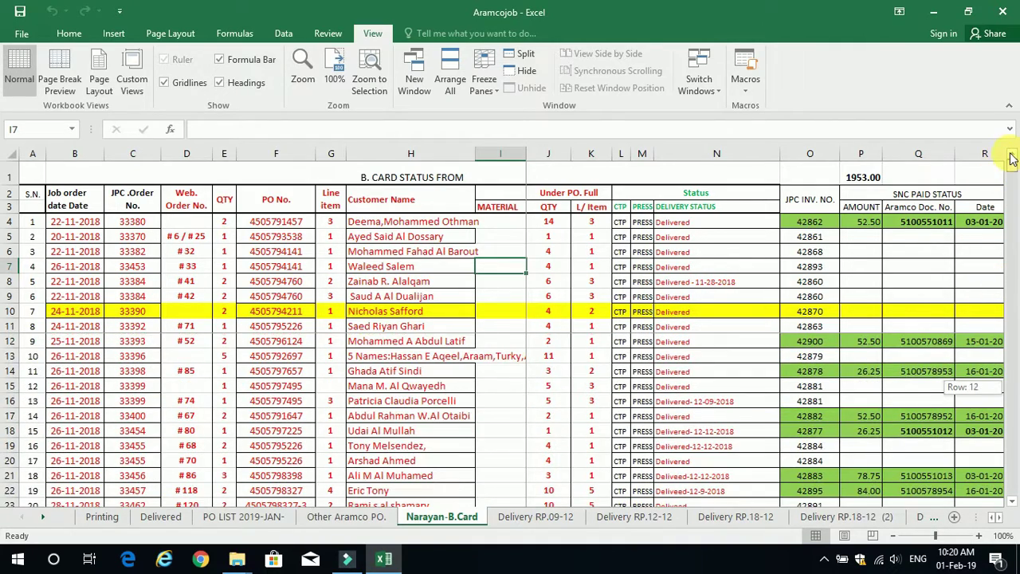
{"action": "left_click", "coordinate": [457, 242]}
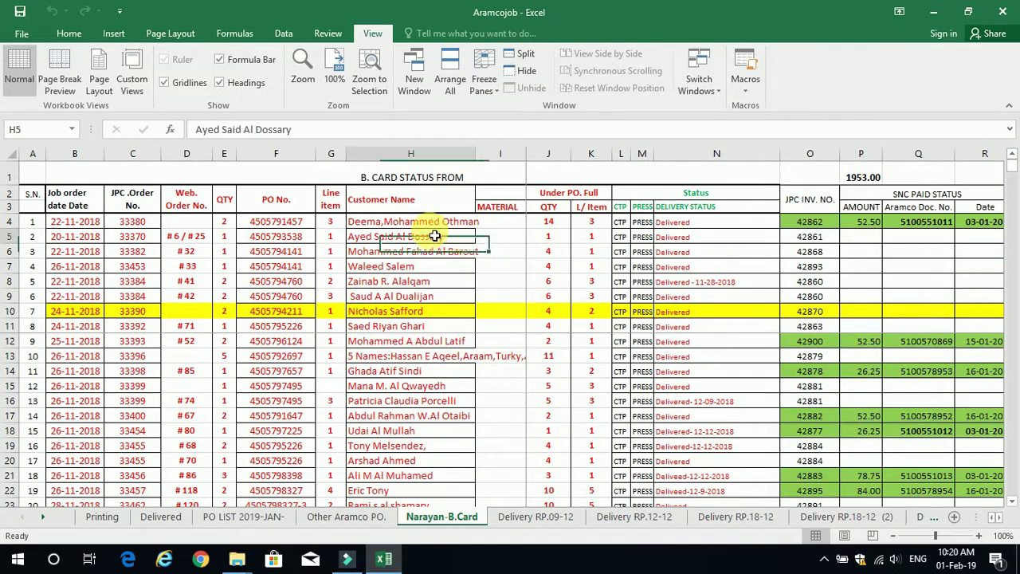
{"action": "left_click", "coordinate": [275, 226]}
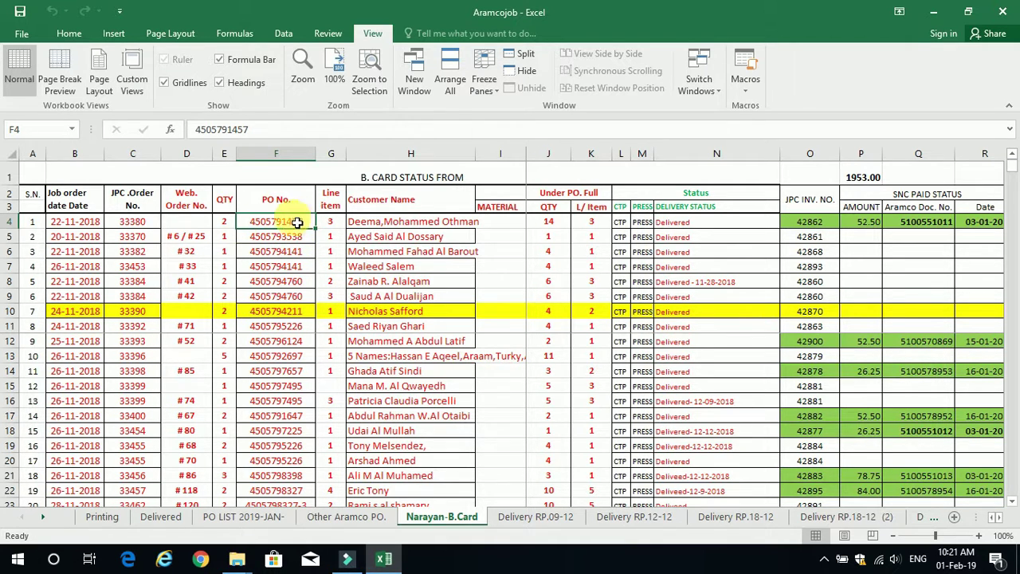
Add AutoFilter dropdowns to header row 4
{"action": "left_click", "coordinate": [19, 223]}
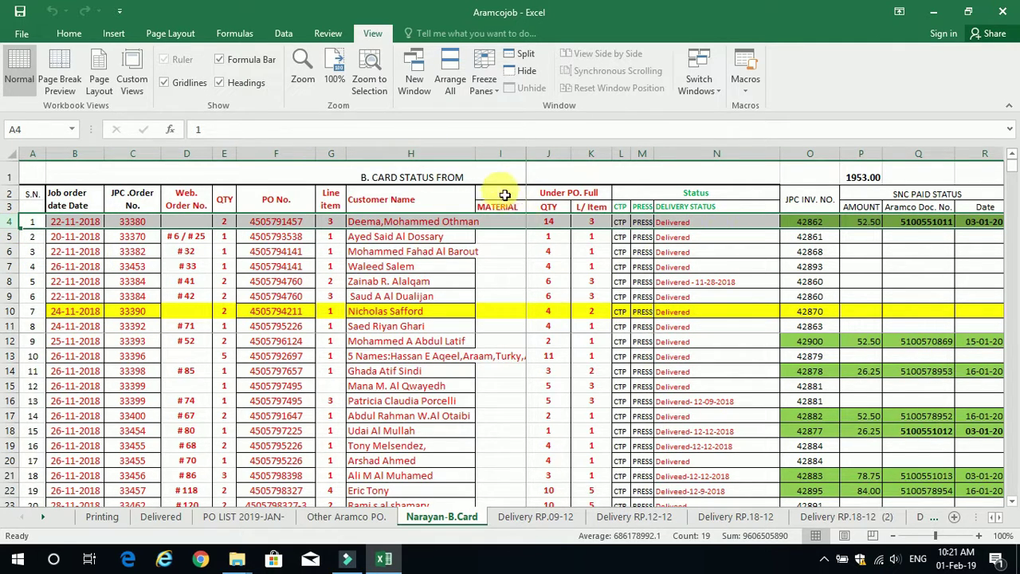
{"action": "left_click", "coordinate": [285, 33]}
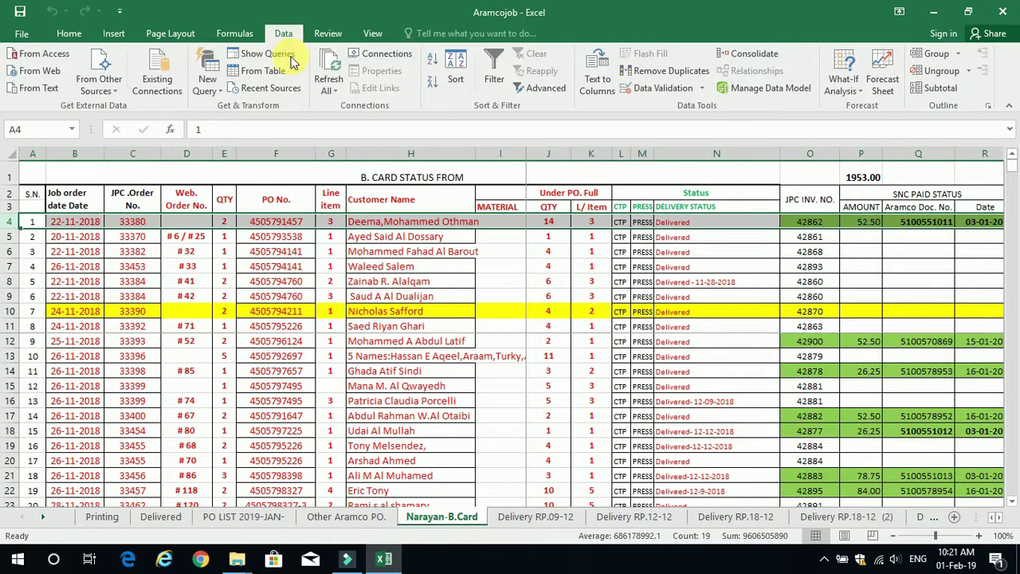
{"action": "left_click", "coordinate": [493, 81]}
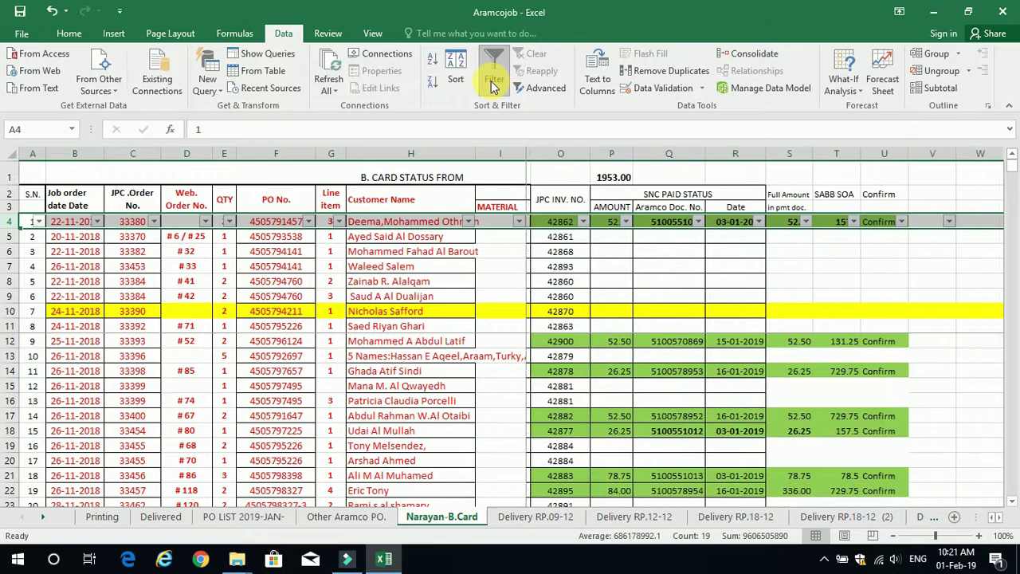
{"action": "left_click", "coordinate": [441, 296]}
{"action": "left_click", "coordinate": [469, 223]}
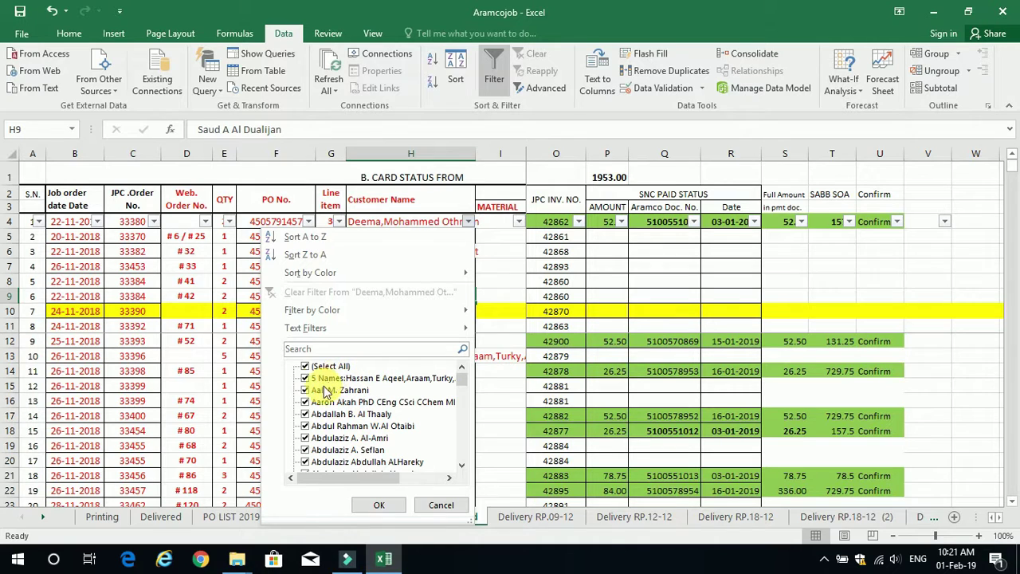
{"action": "left_click", "coordinate": [306, 368]}
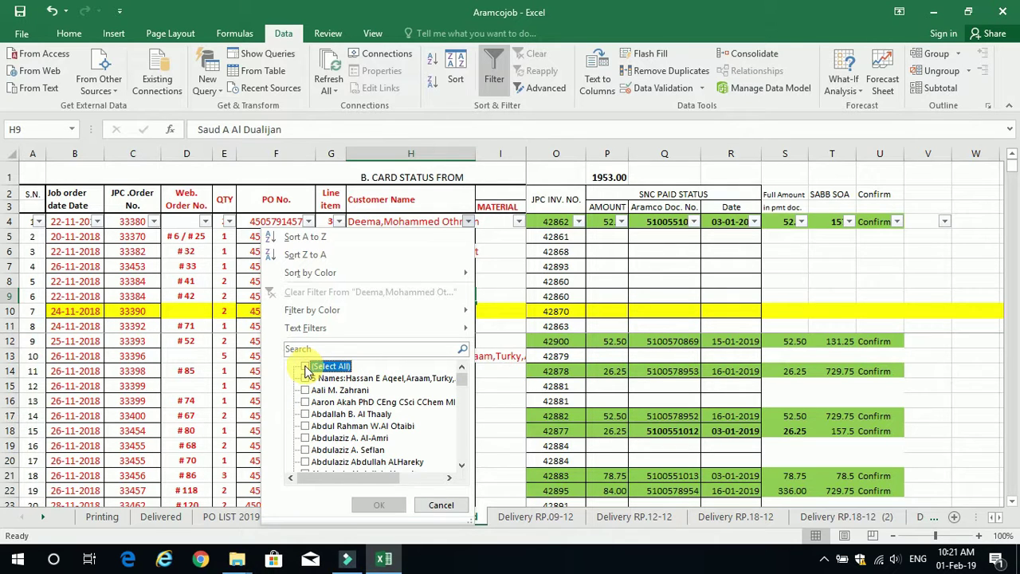
{"action": "left_click", "coordinate": [443, 506]}
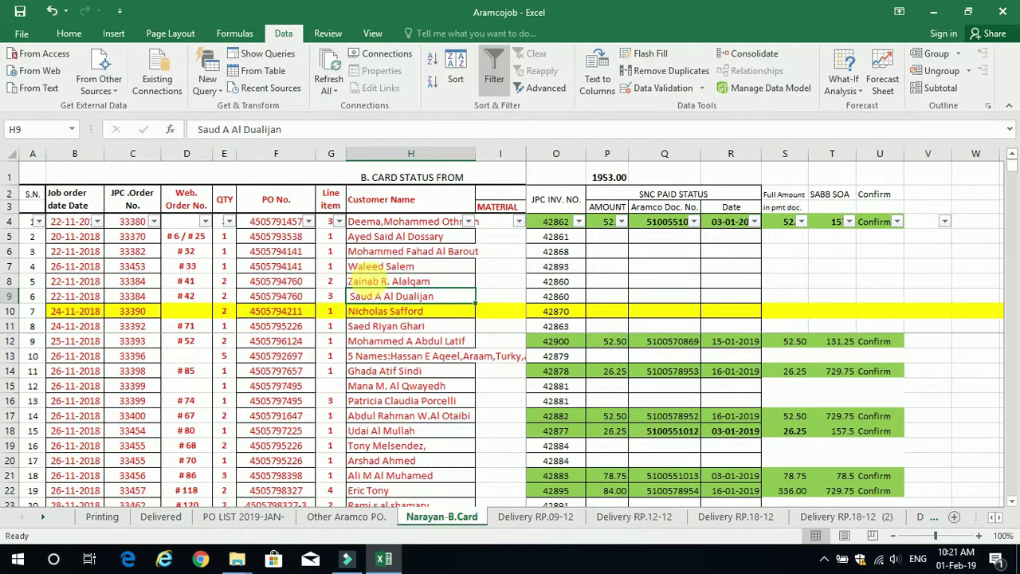
{"action": "left_click", "coordinate": [310, 222]}
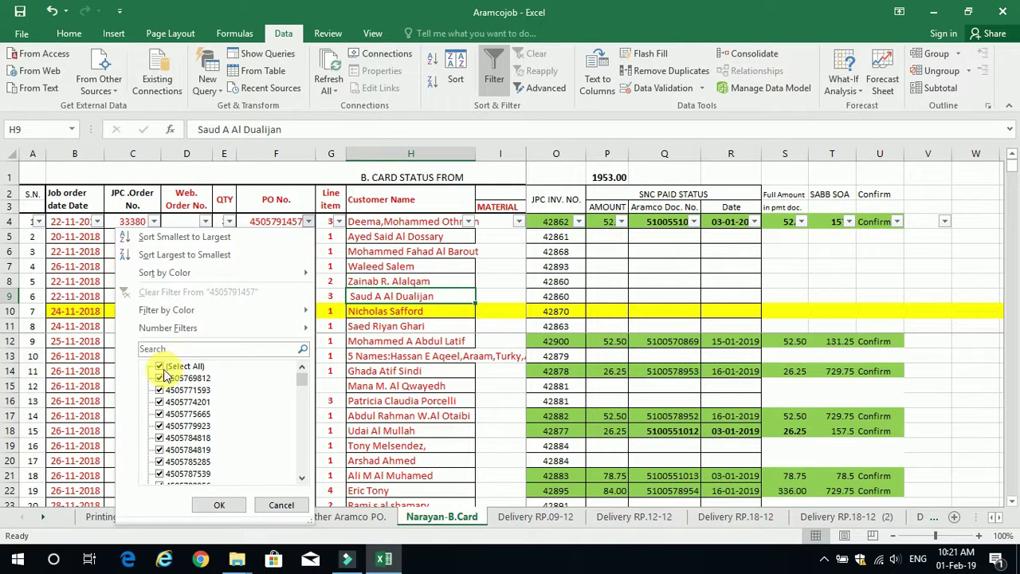
{"action": "left_click", "coordinate": [162, 368]}
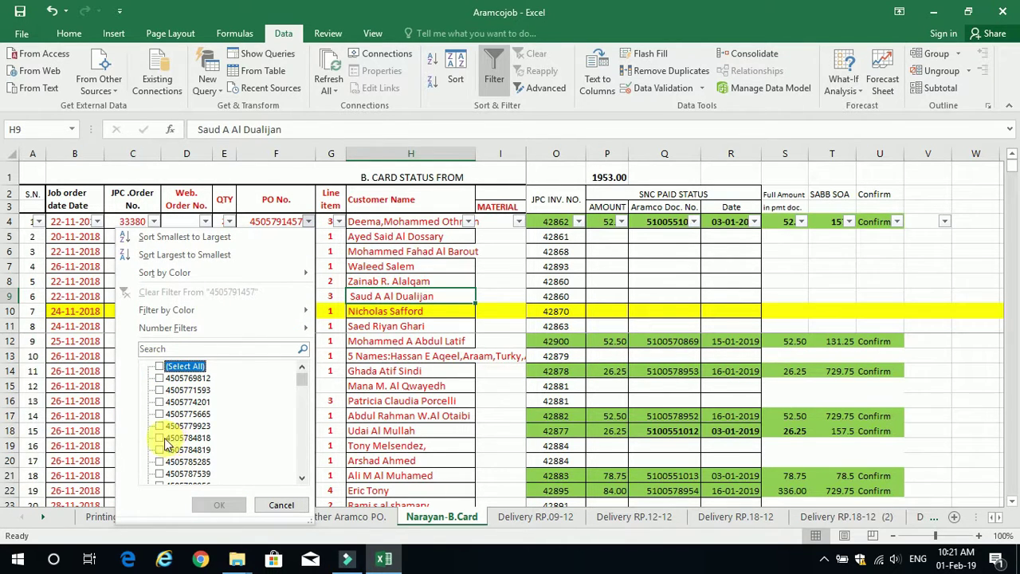
{"action": "left_click", "coordinate": [161, 438]}
{"action": "left_click", "coordinate": [219, 505]}
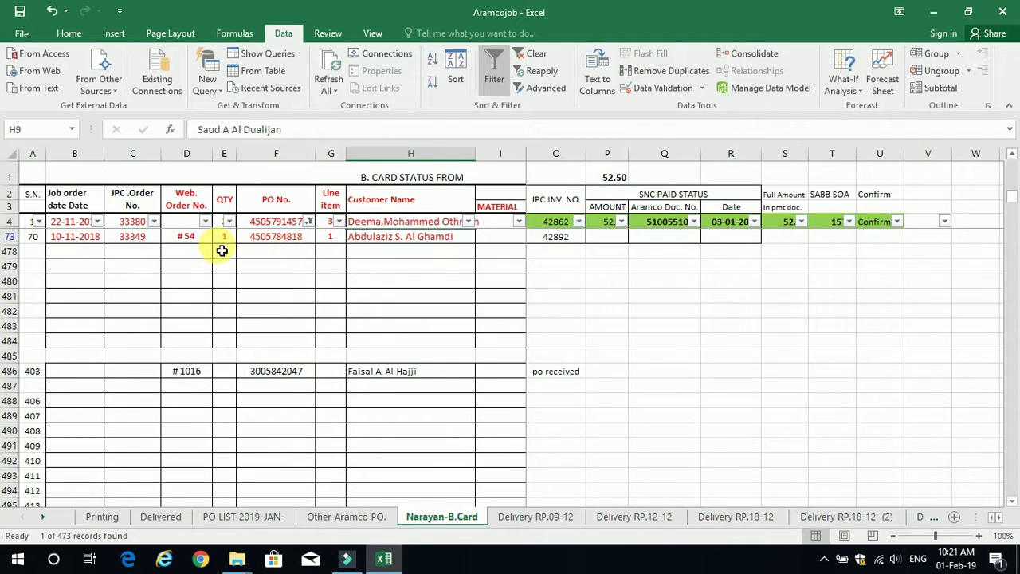
Clear the PO No. filter by re-selecting all PO numbers
{"action": "left_click", "coordinate": [309, 223]}
{"action": "left_click", "coordinate": [160, 367]}
{"action": "left_click", "coordinate": [220, 504]}
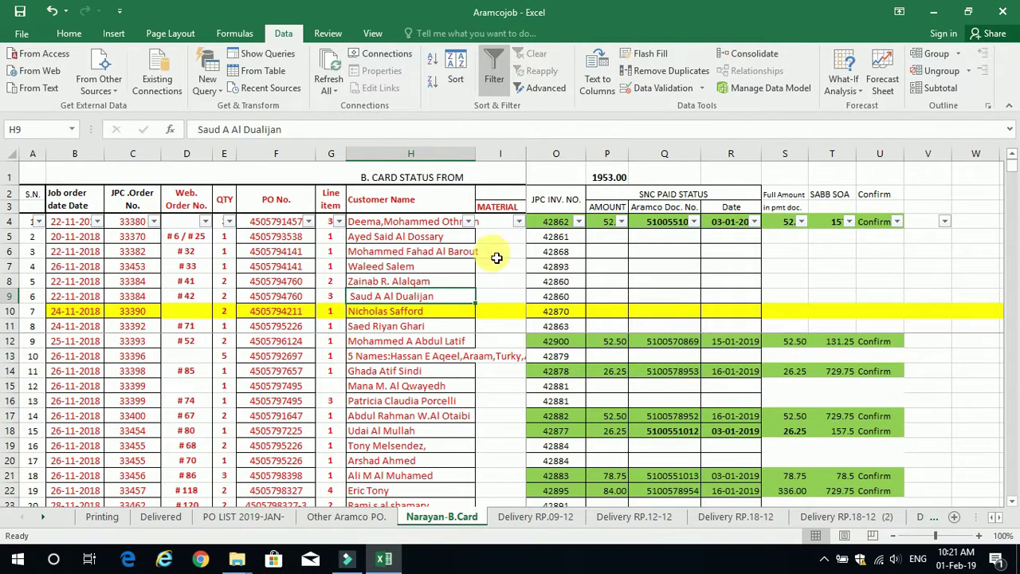
Move across the columns around Q6 and open the paid Date column's filter list
{"action": "left_click", "coordinate": [677, 253]}
{"action": "key", "text": "Right"}
{"action": "key", "text": "Right"}
{"action": "key", "text": "Right"}
{"action": "key", "text": "Right"}
{"action": "key", "text": "Right"}
{"action": "key", "text": "Right"}
{"action": "key", "text": "Right"}
{"action": "key", "text": "Right"}
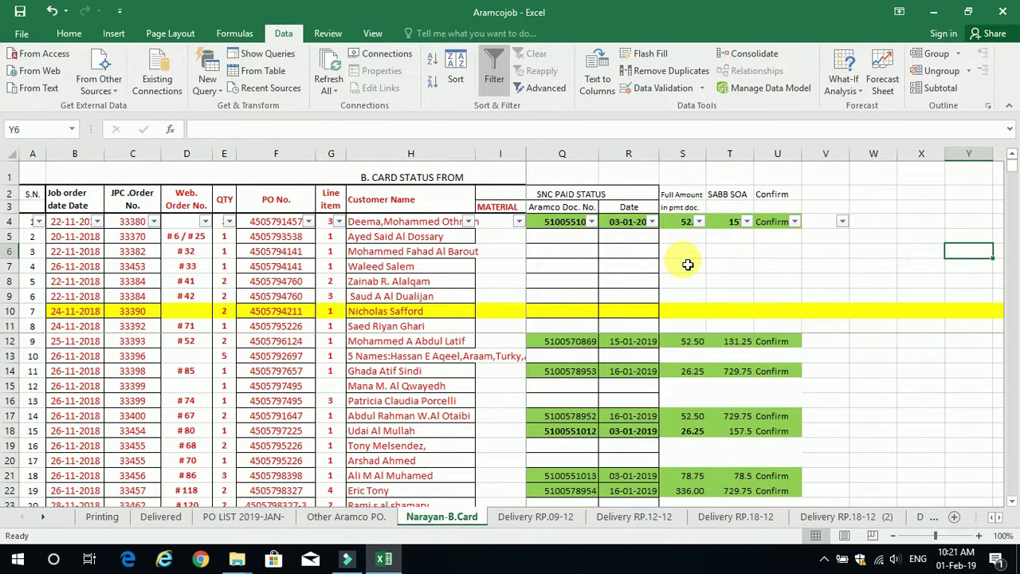
{"action": "key", "text": "Left"}
{"action": "key", "text": "Left"}
{"action": "key", "text": "Left"}
{"action": "key", "text": "Left"}
{"action": "key", "text": "Left"}
{"action": "key", "text": "Left"}
{"action": "key", "text": "Left"}
{"action": "key", "text": "Left"}
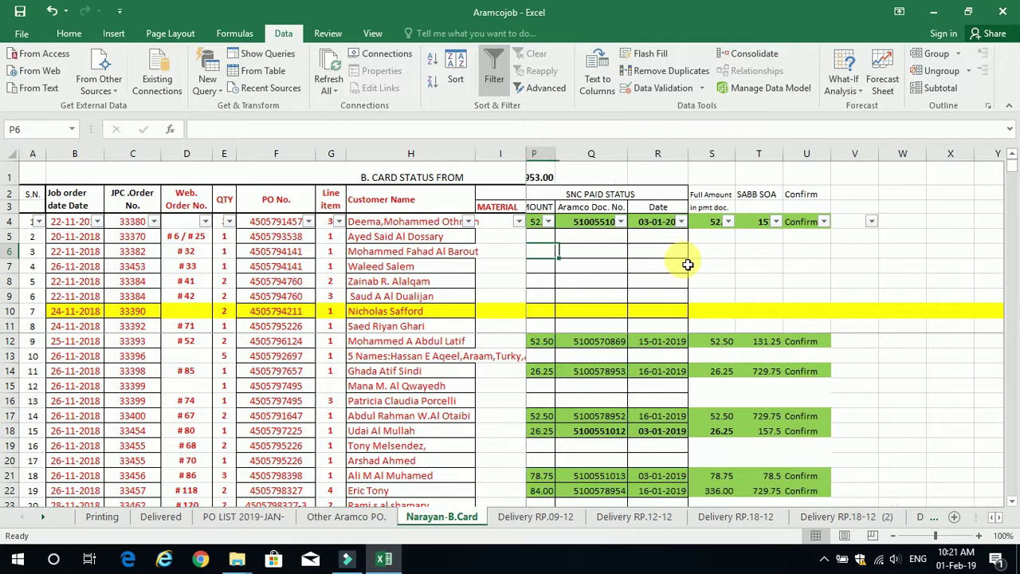
{"action": "key", "text": "Left"}
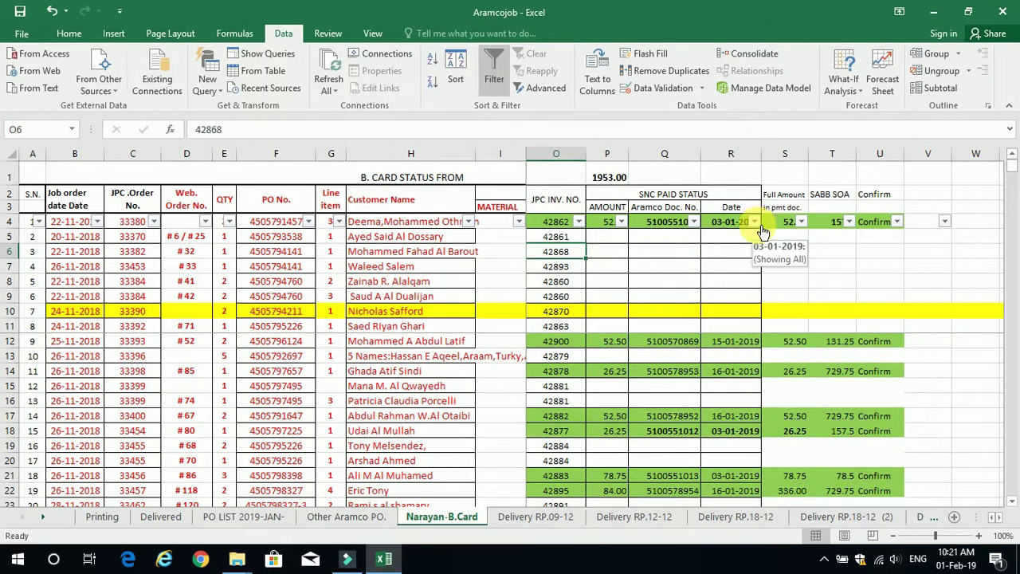
{"action": "left_click", "coordinate": [755, 222]}
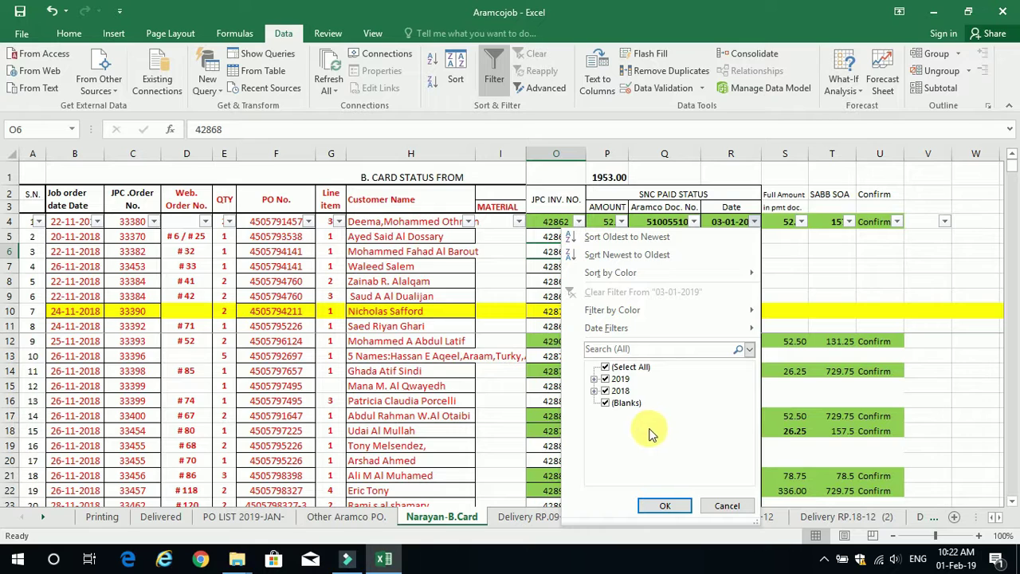
Restrict the Date filter to 15 January 2019, leaving 3 records totalling 183.75
{"action": "left_click", "coordinate": [606, 369]}
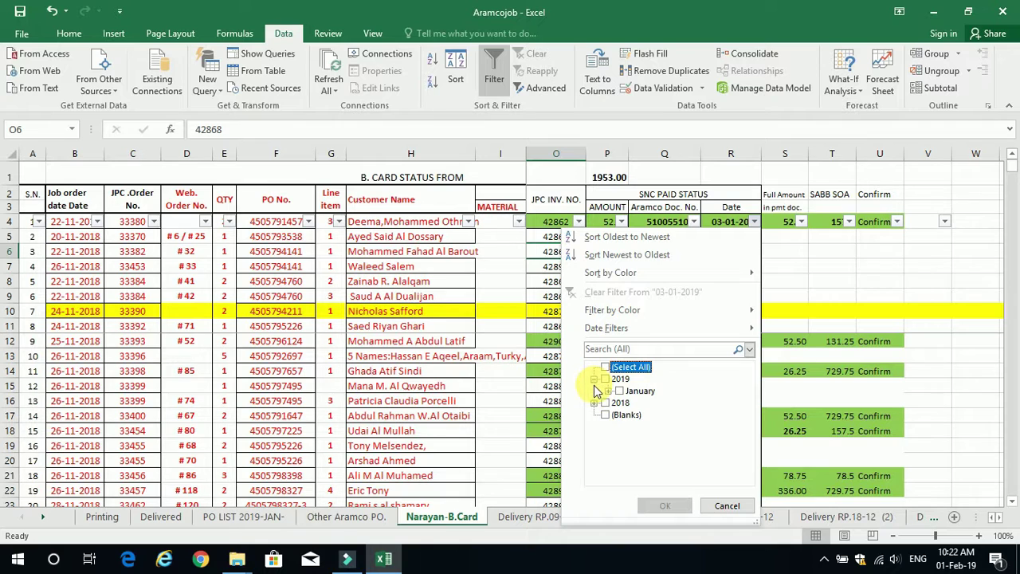
{"action": "left_click", "coordinate": [609, 392]}
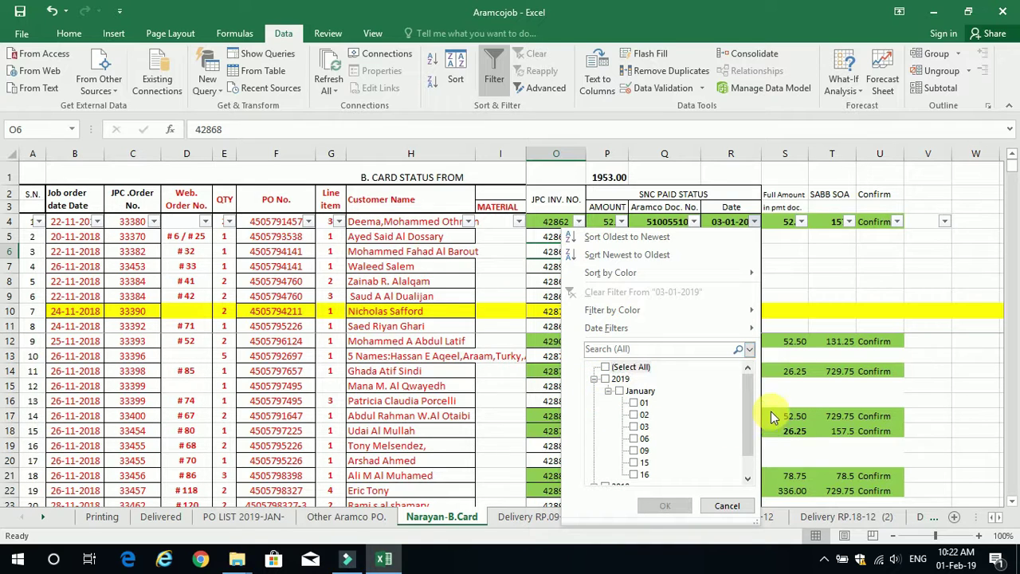
{"action": "left_click_drag", "start_coordinate": [753, 409], "coordinate": [751, 420]}
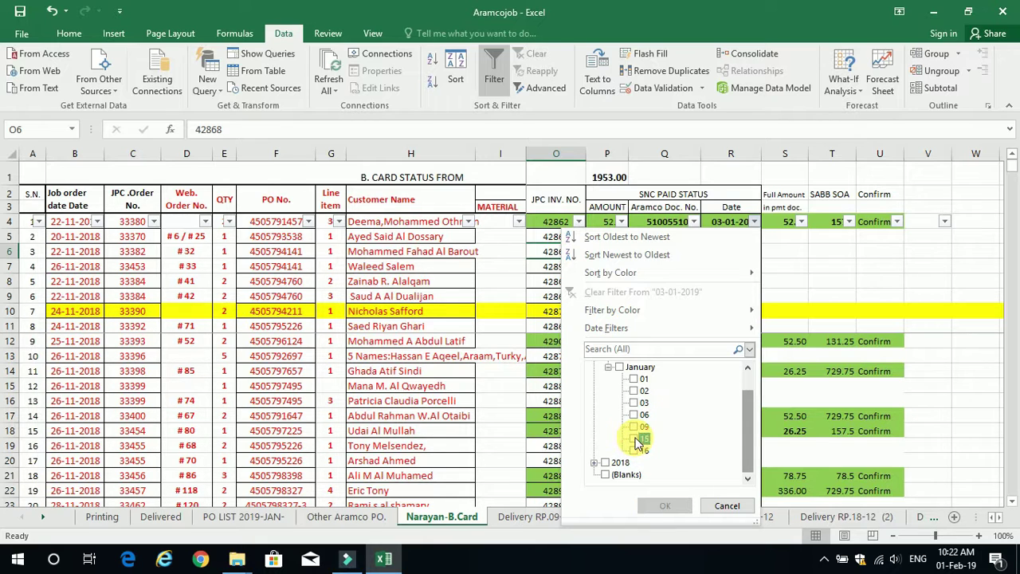
{"action": "left_click", "coordinate": [636, 439]}
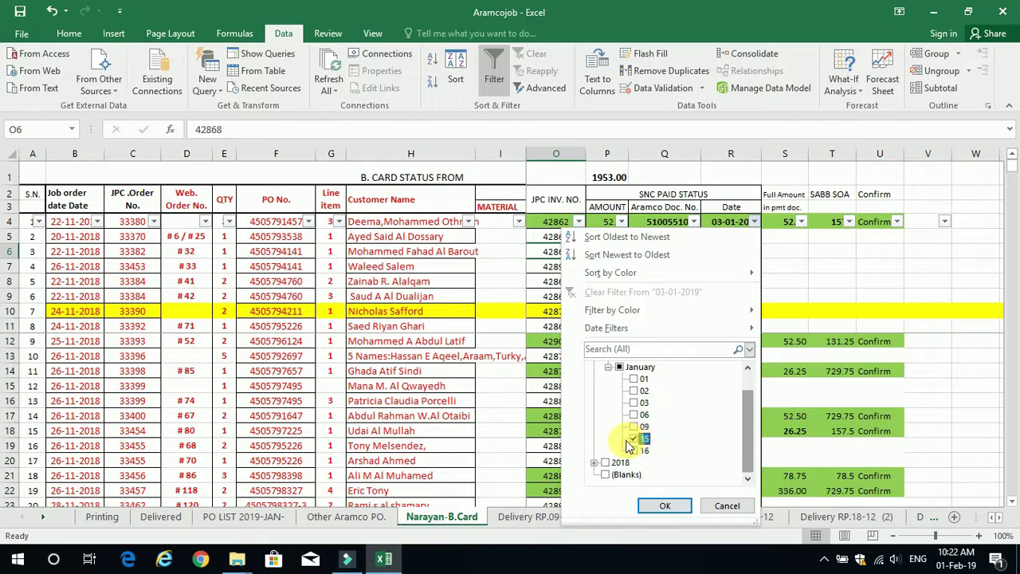
{"action": "left_click", "coordinate": [664, 508]}
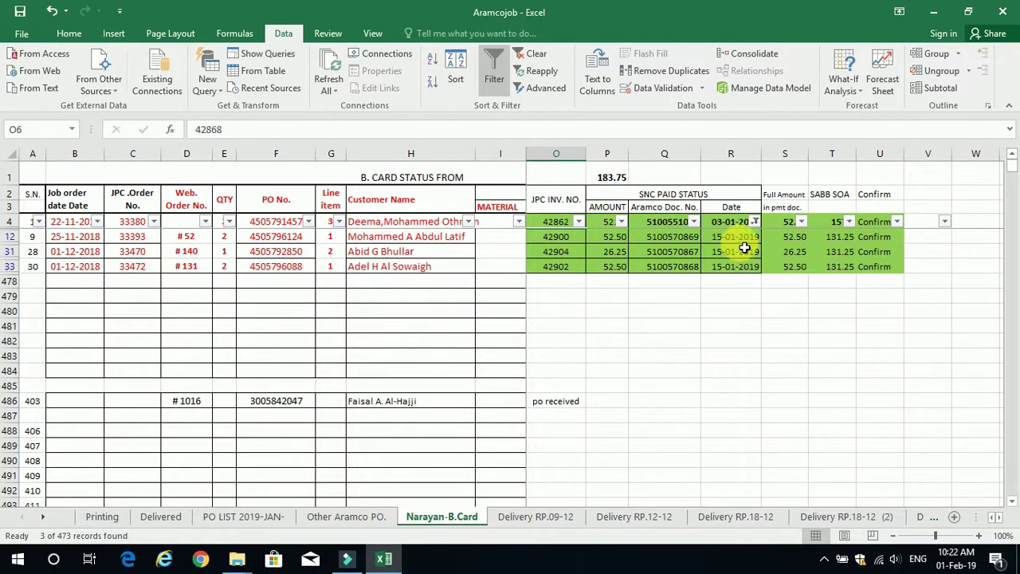
Clear the Date filter to restore all records (total 1953.00) and return to column A of row 5
{"action": "left_click", "coordinate": [755, 222]}
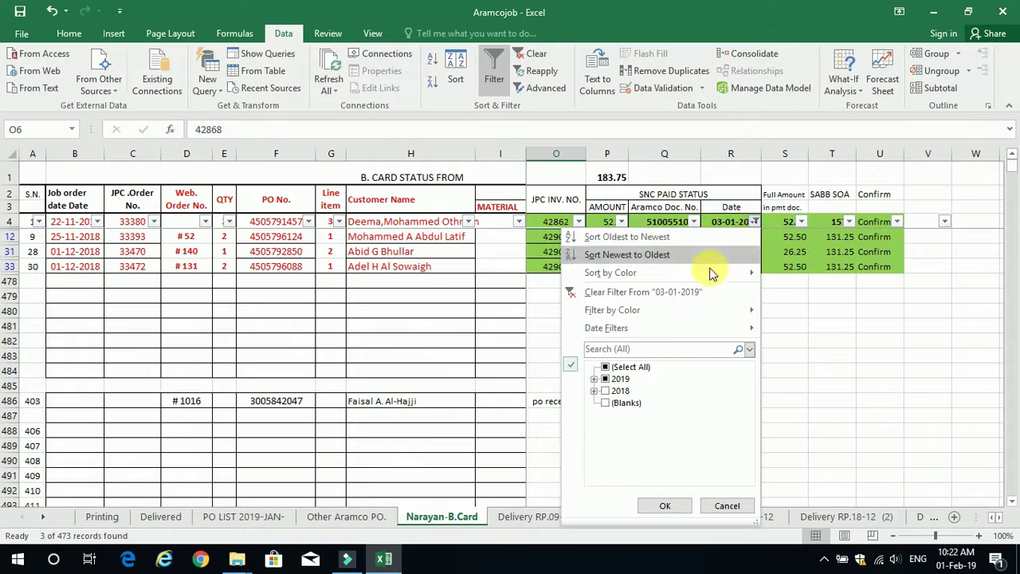
{"action": "left_click", "coordinate": [606, 368]}
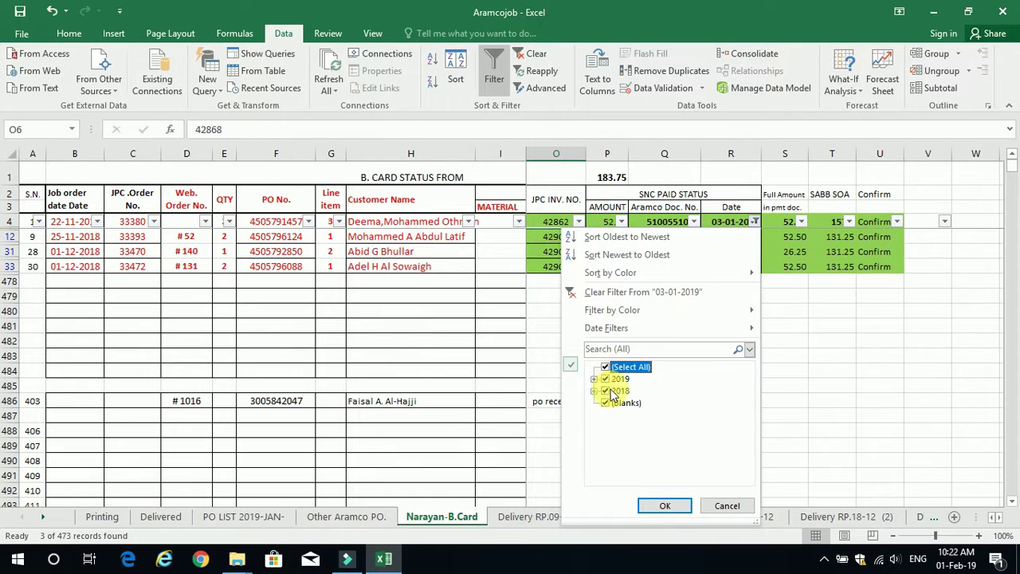
{"action": "left_click", "coordinate": [661, 504]}
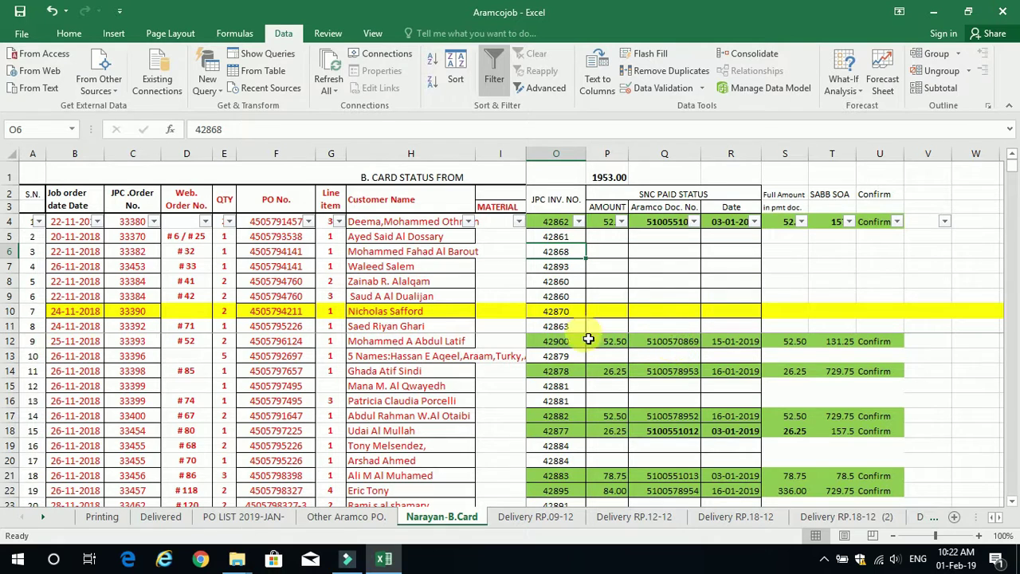
{"action": "left_click", "coordinate": [637, 243]}
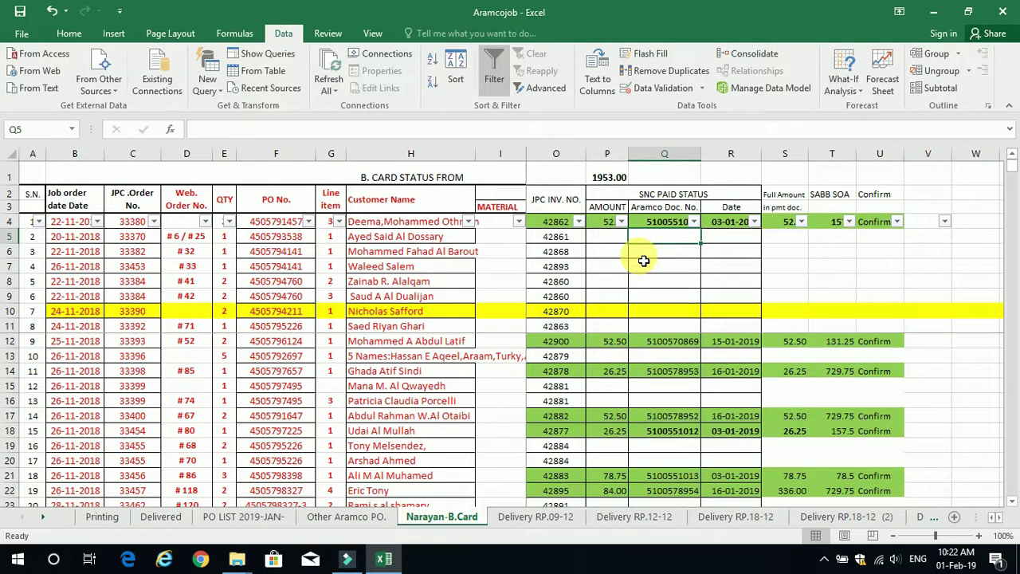
{"action": "key", "text": "Left"}
{"action": "key", "text": "Left"}
{"action": "key", "text": "Left"}
{"action": "key", "text": "Left"}
{"action": "key", "text": "Left"}
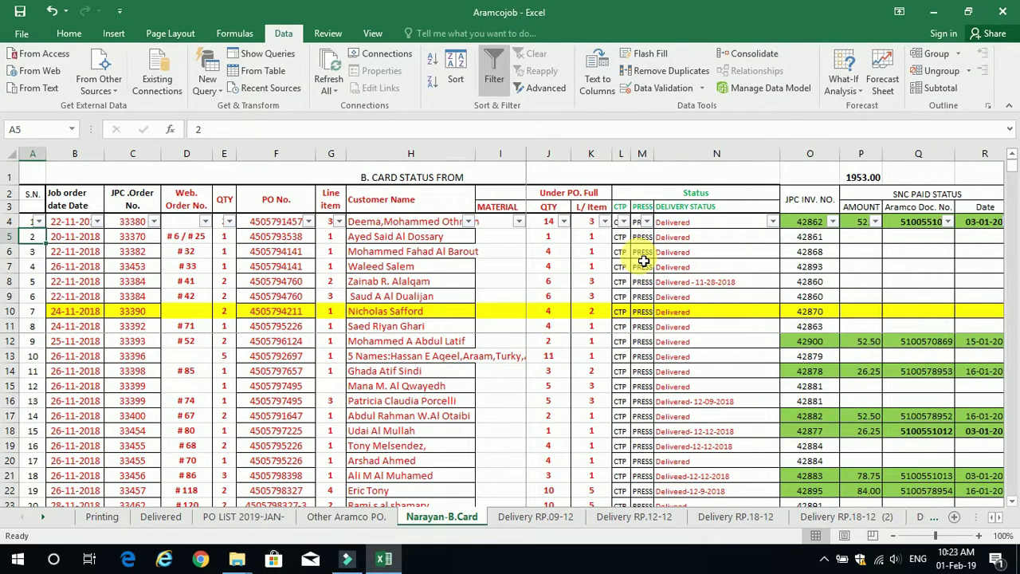